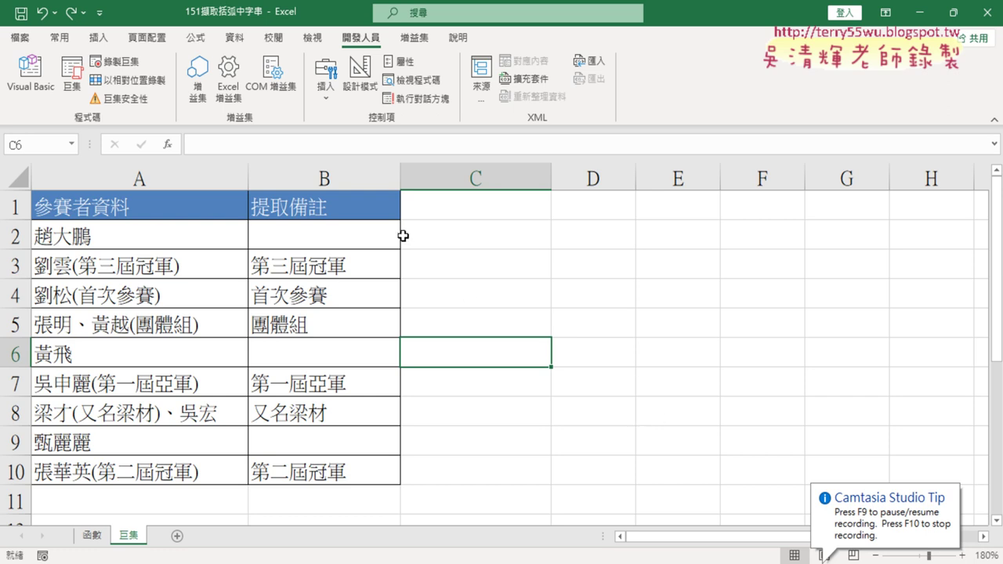
Step: Select an empty cell outside the table
left_click(513, 267)
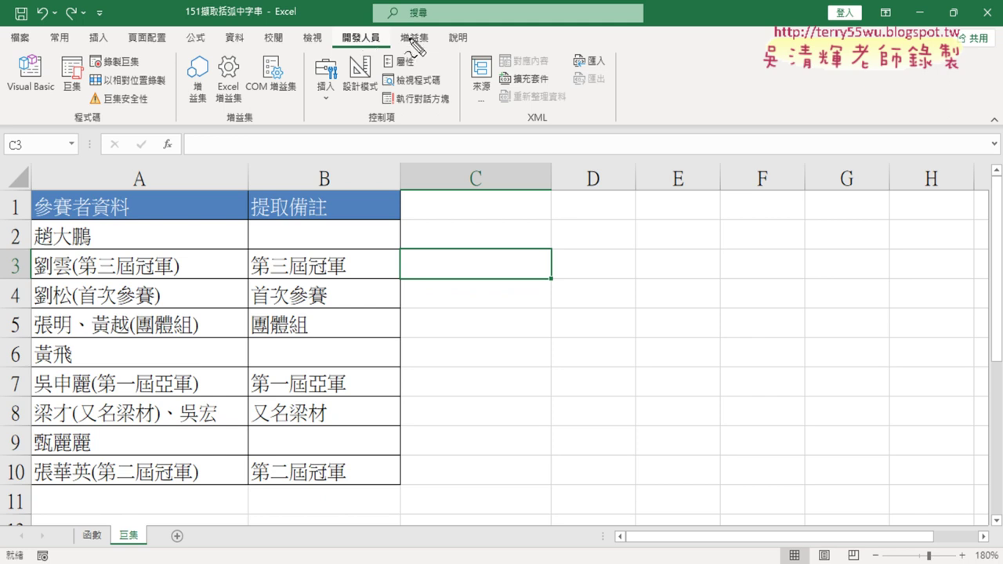
left_click_drag(345, 55, 392, 60)
left_click_drag(135, 75, 160, 79)
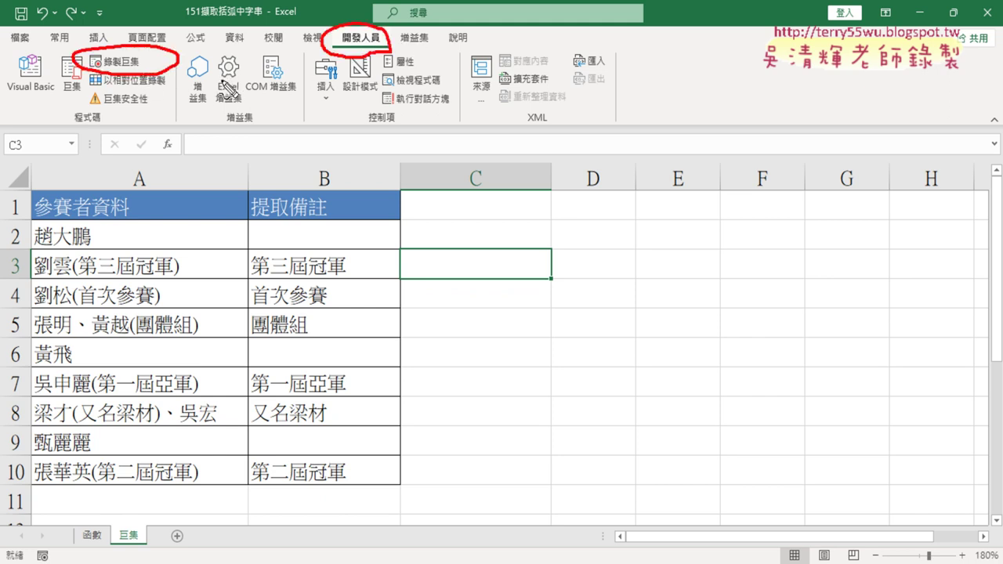
key("Escape")
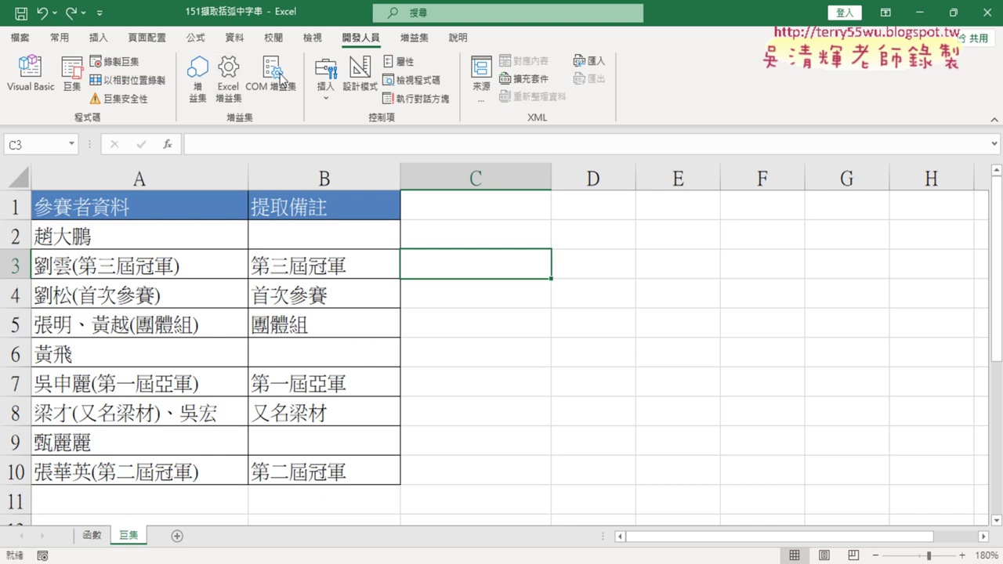
left_click(561, 236)
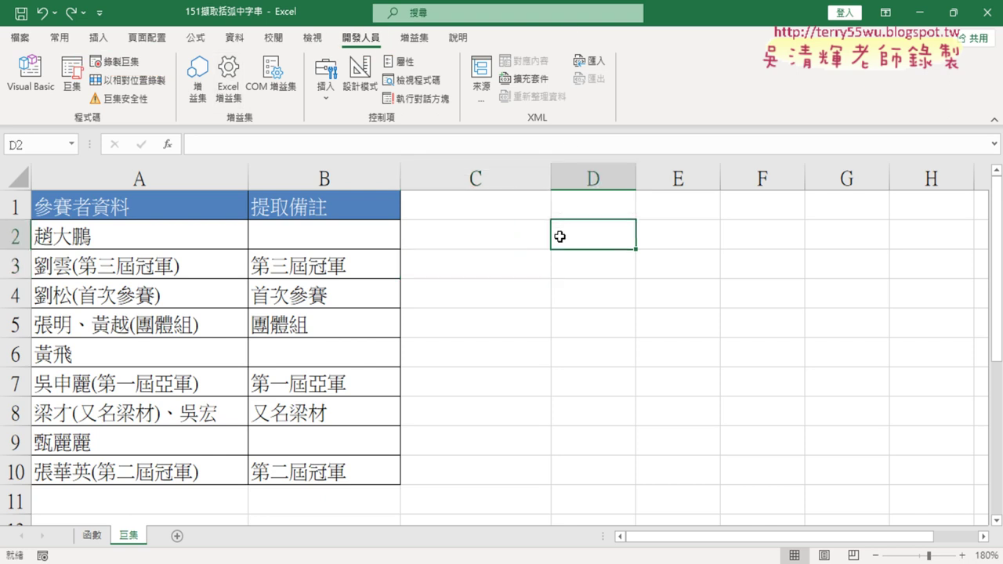
Step: Start recording a macro named 括弧字串巨集, stored in this workbook
left_click(115, 62)
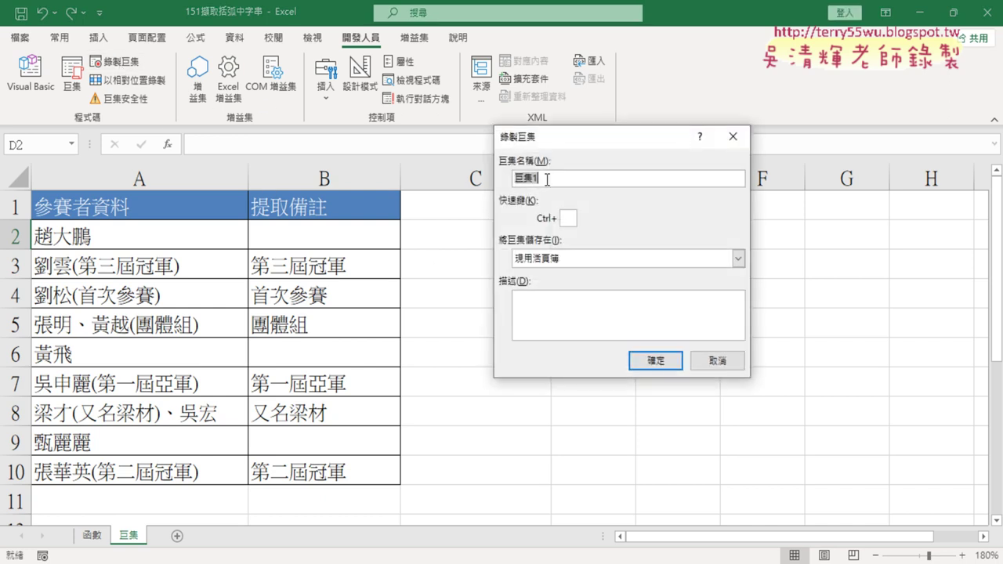
left_click(548, 179)
key("BackSpace")
key("Home")
type("《")
type("瓜冖ㄨ")
type("括弧自")
type("才字串")
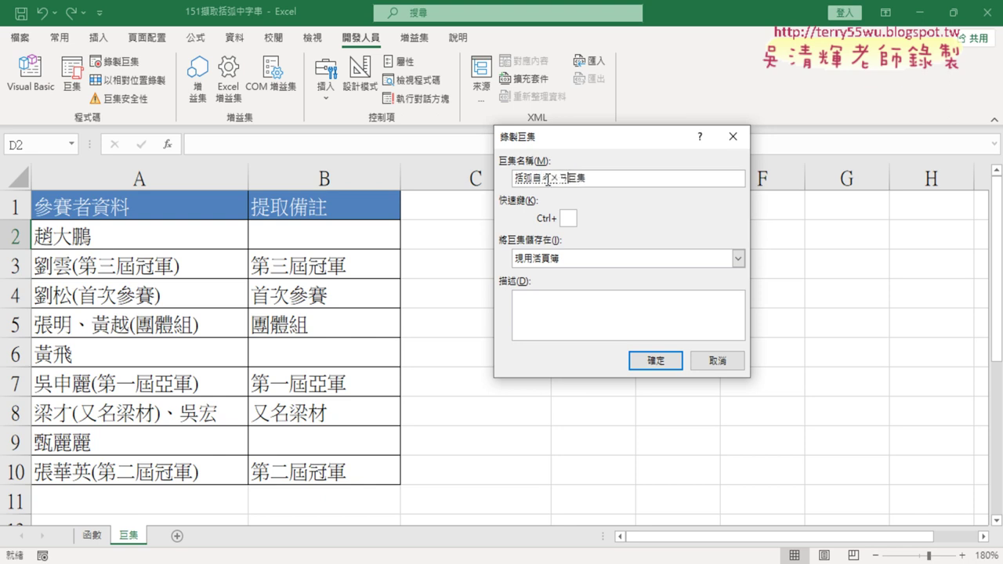
key("Return")
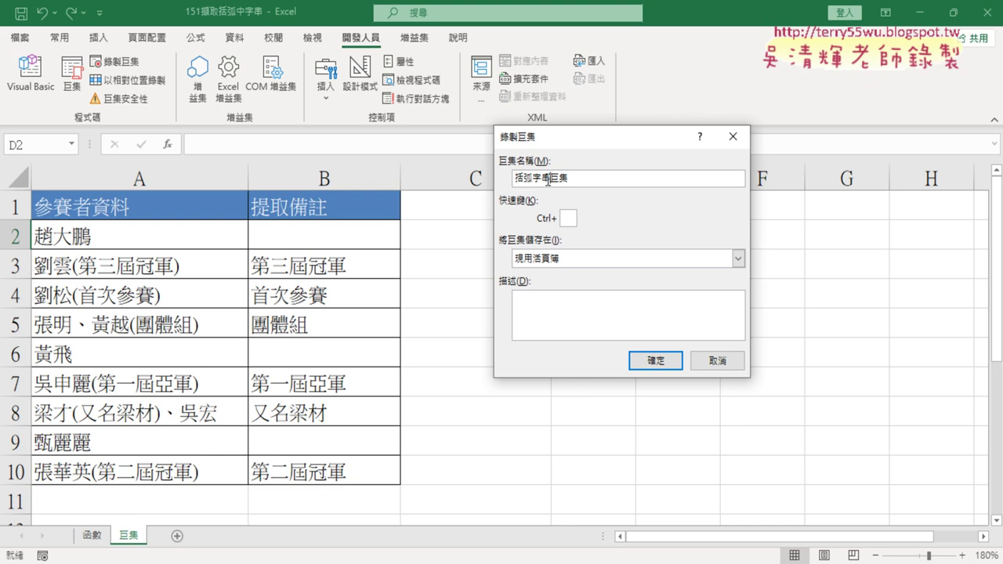
left_click(656, 362)
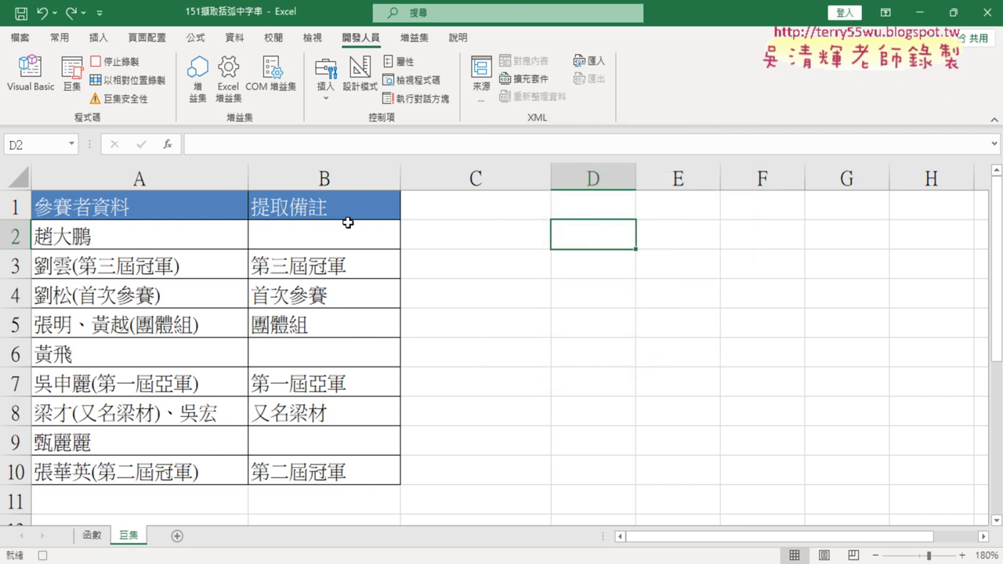
Step: Record re-entering the IFERROR/MID/FIND formula in B2 and filling it to B10, then stop recording
left_click(334, 238)
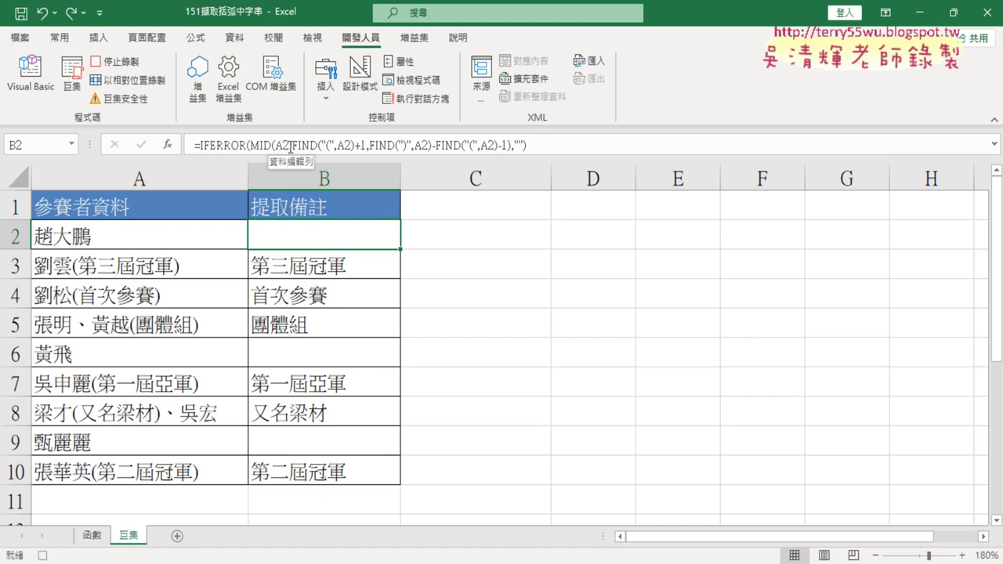
left_click(290, 146)
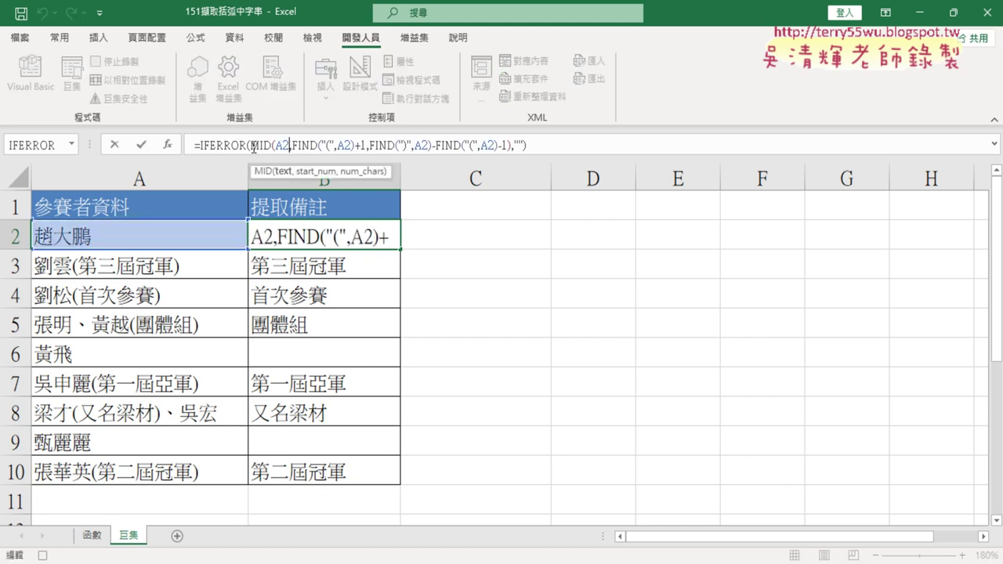
left_click(141, 149)
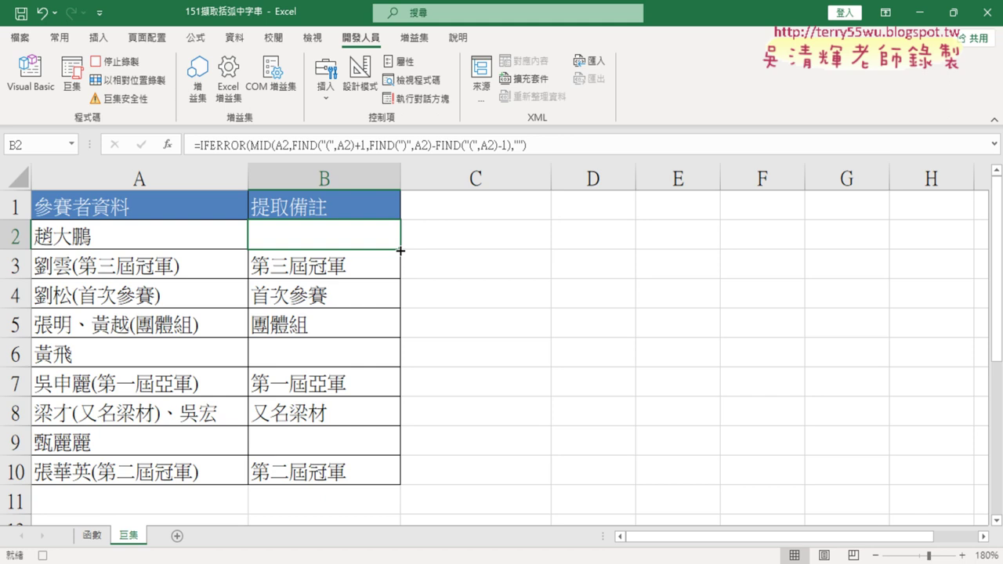
double_click(399, 251)
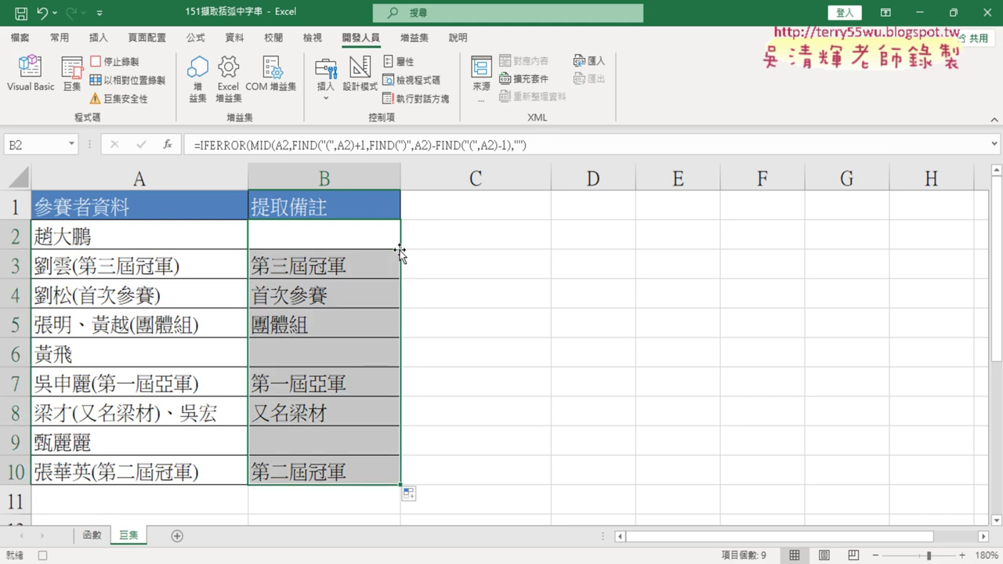
left_click(118, 63)
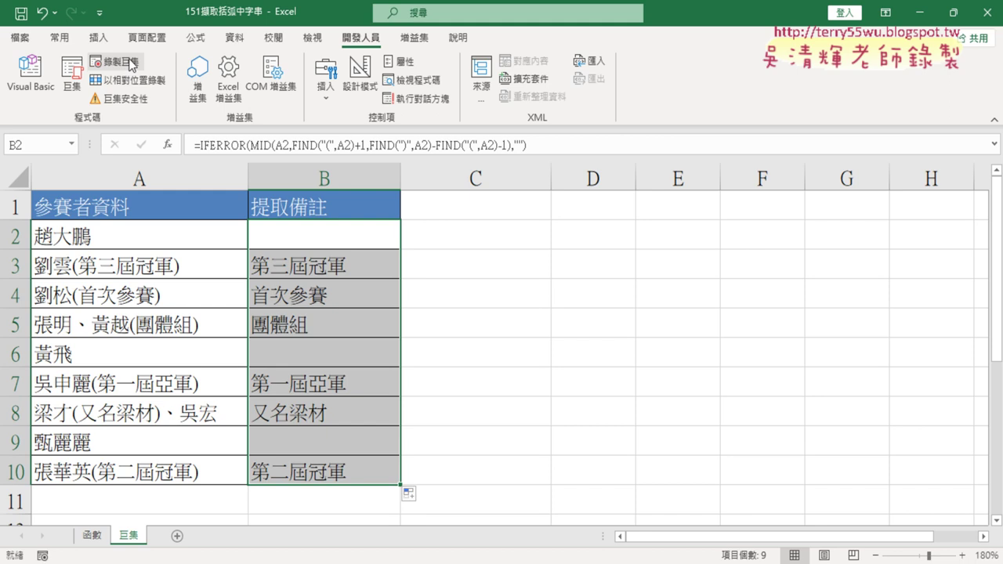
Step: Run 括弧字串巨集, delete the notes in B2:B10, and run it again to regenerate them
left_click(72, 81)
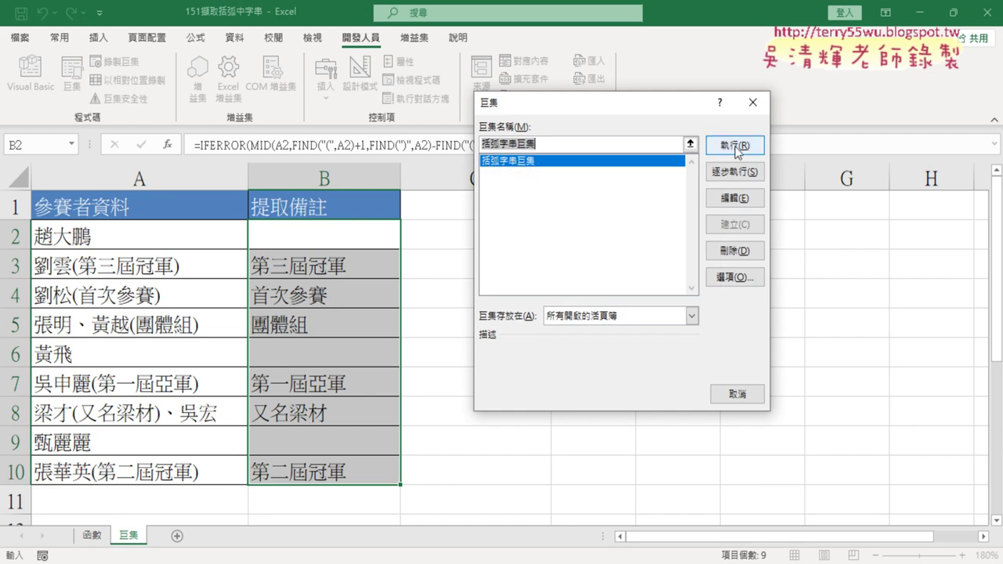
left_click(753, 104)
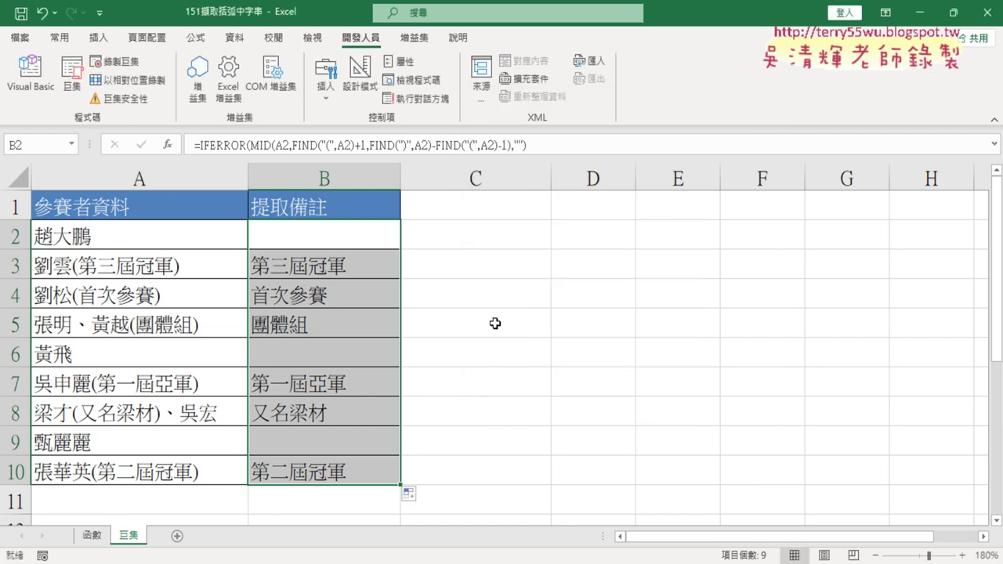
left_click(494, 321)
left_click_drag(352, 233, 353, 470)
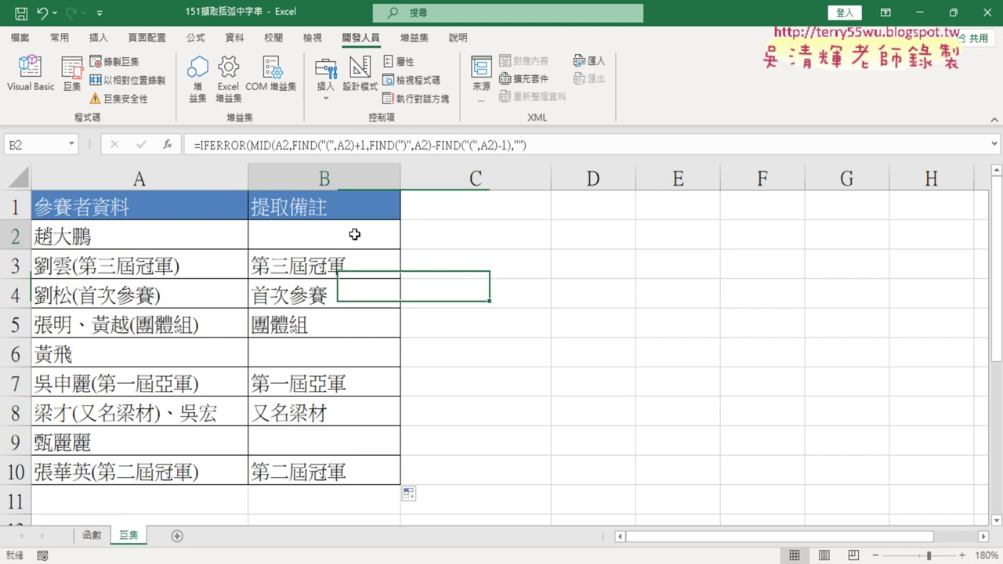
key("Delete")
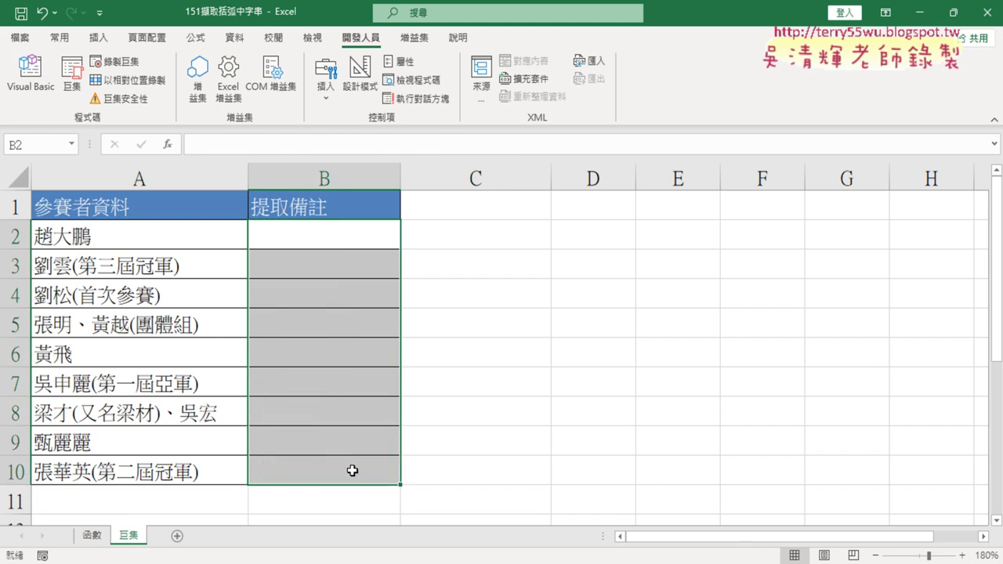
left_click(79, 81)
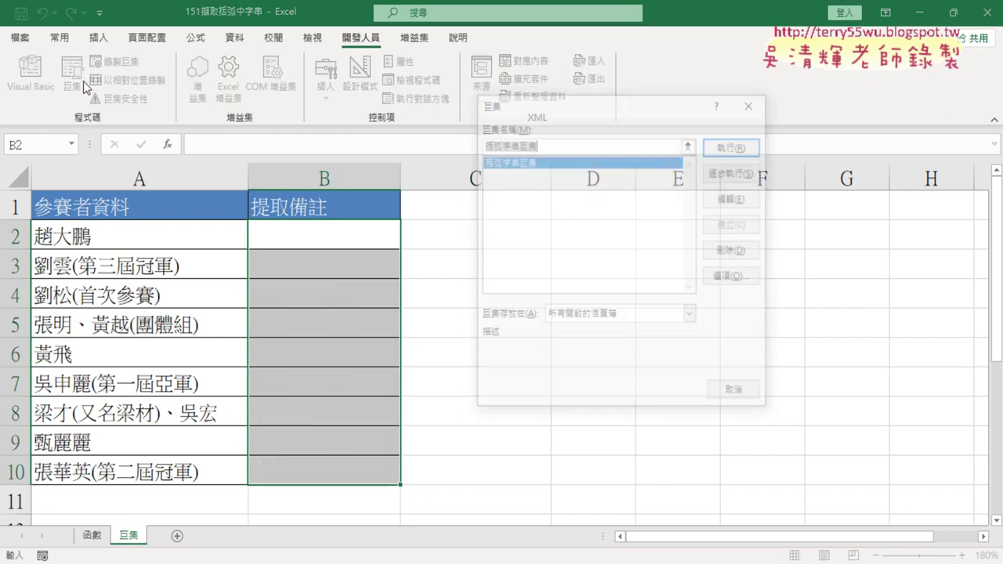
left_click(725, 144)
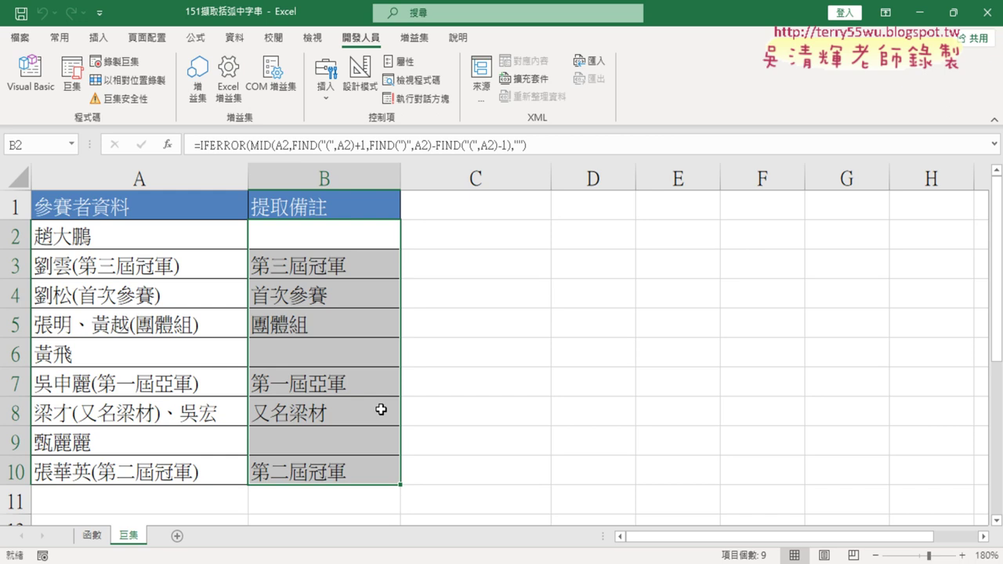
Step: Select an empty cell and name a new recorded macro 清除巨集
left_click(547, 362)
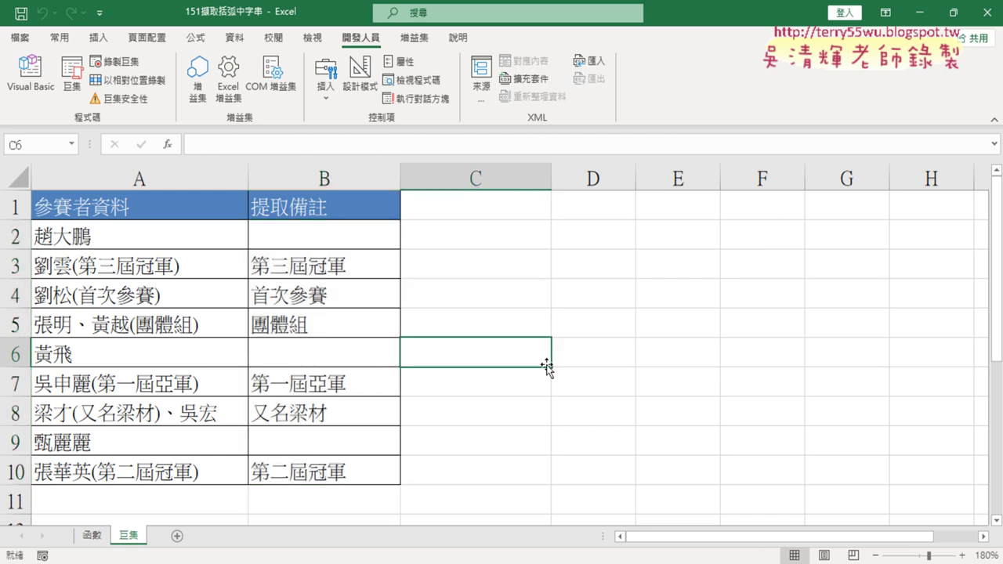
left_click(634, 330)
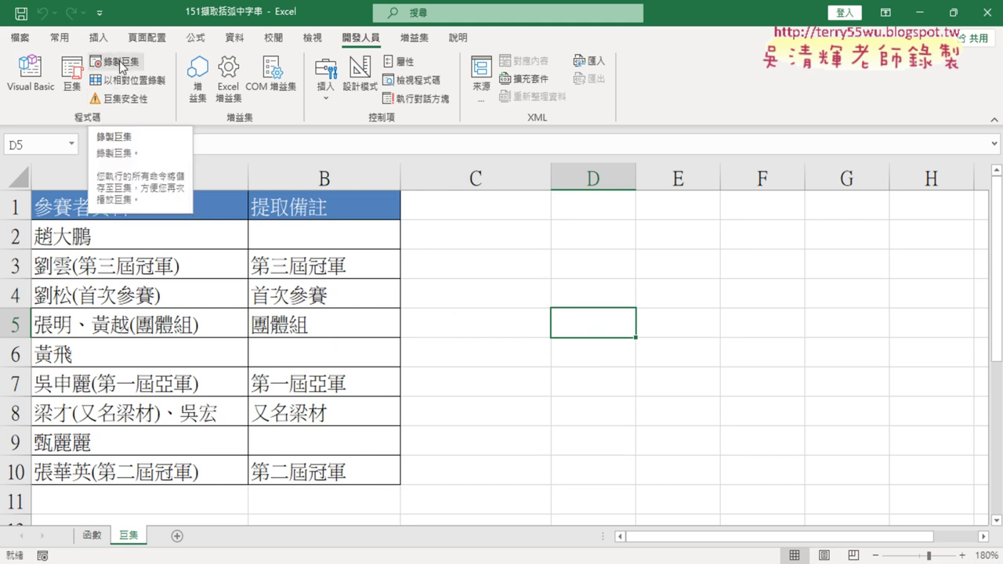
left_click(122, 63)
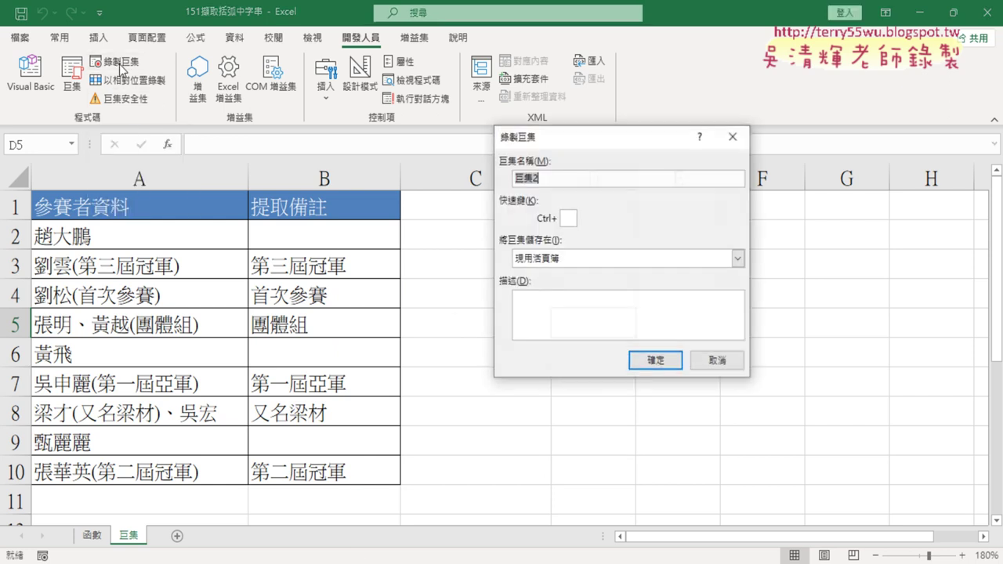
left_click(560, 179)
key("BackSpace")
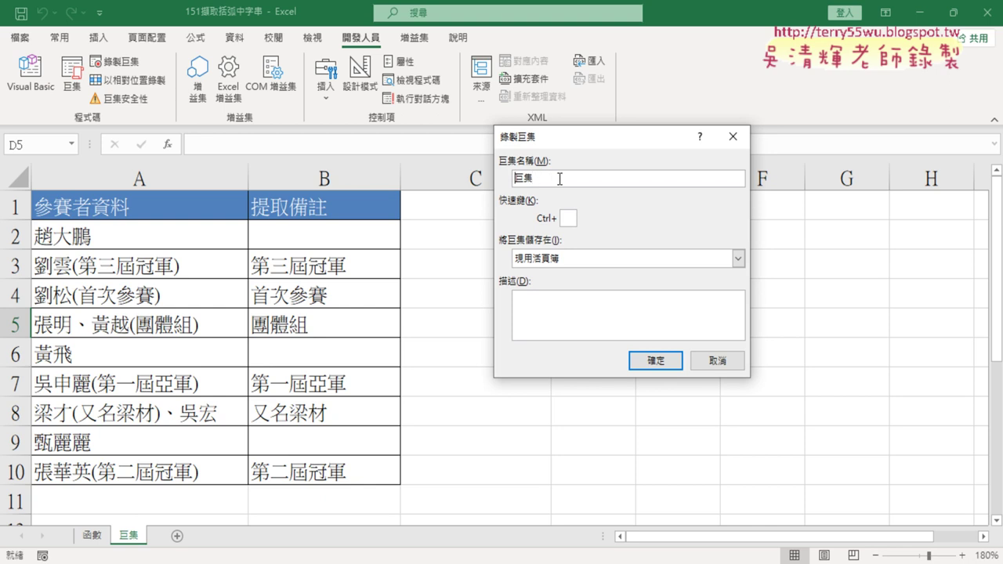
key("Home")
type("ㄑㄧㄙ")
key("space")
type("tj")
type("6")
key("Return")
Step: Begin recording 清除巨集 in this workbook and select cell B2
left_click_drag(627, 138, 854, 311)
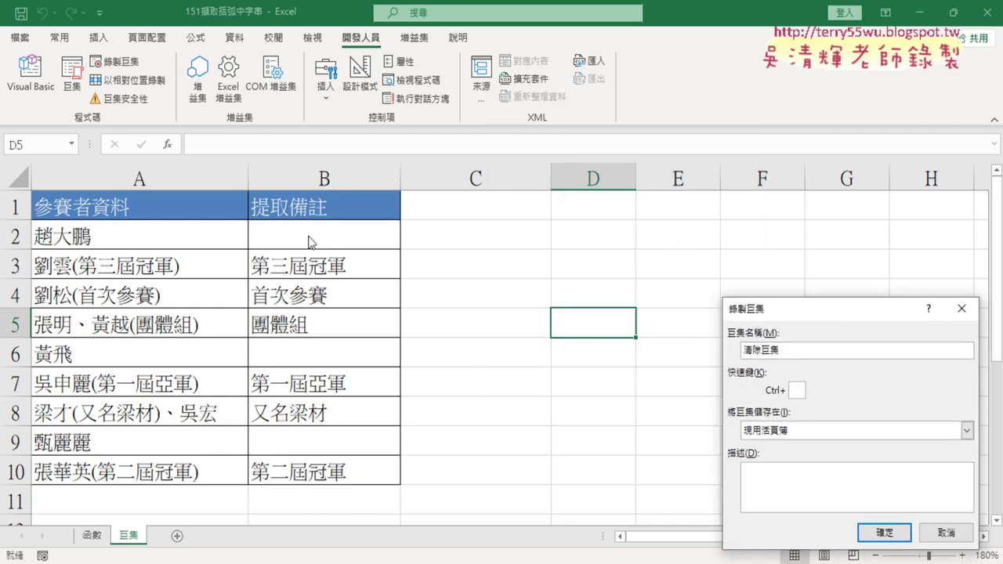
left_click_drag(796, 317, 654, 60)
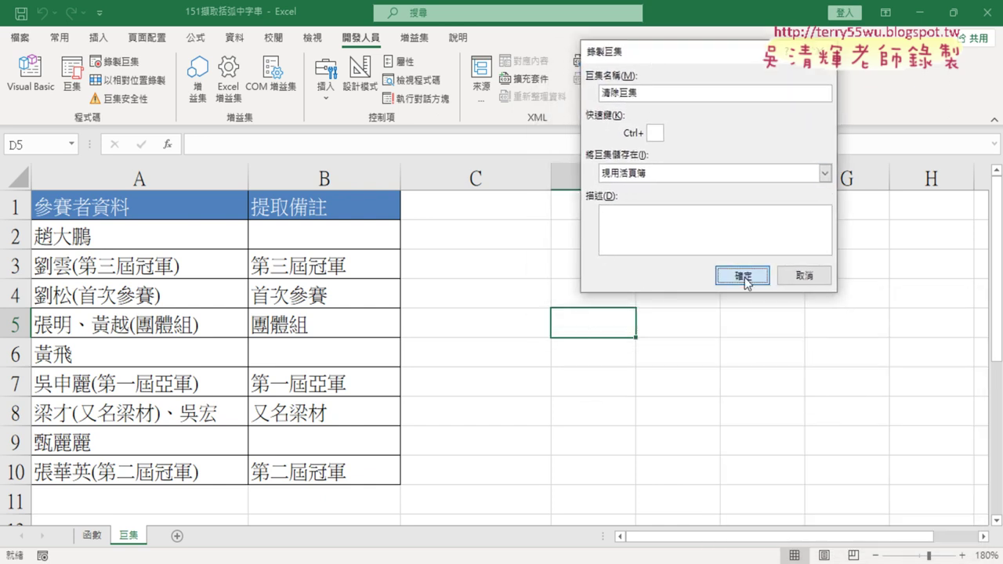
left_click(743, 278)
left_click(354, 238)
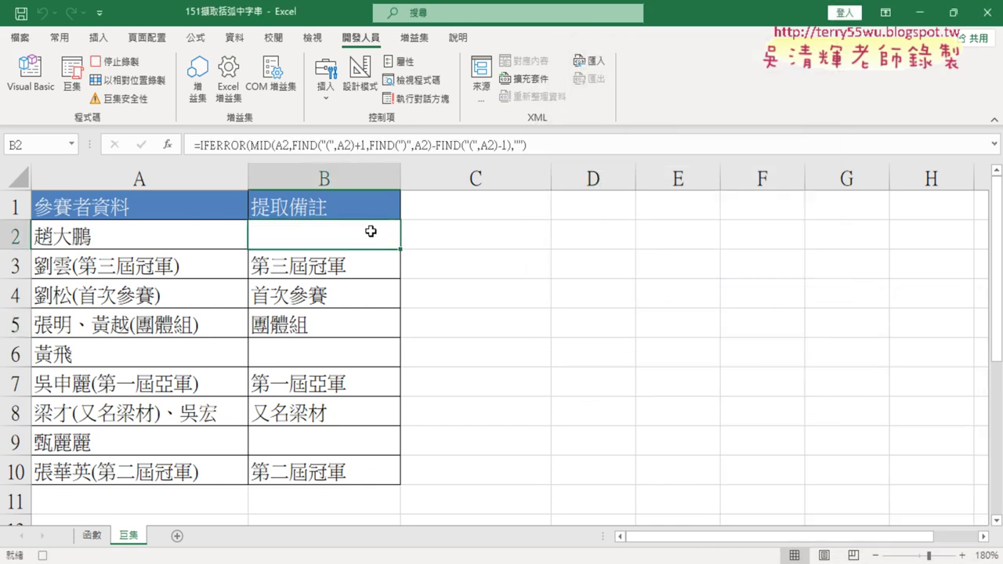
Step: Record selecting B2:B10 with Ctrl+Shift+Down and deleting it, then stop recording
key("Left")
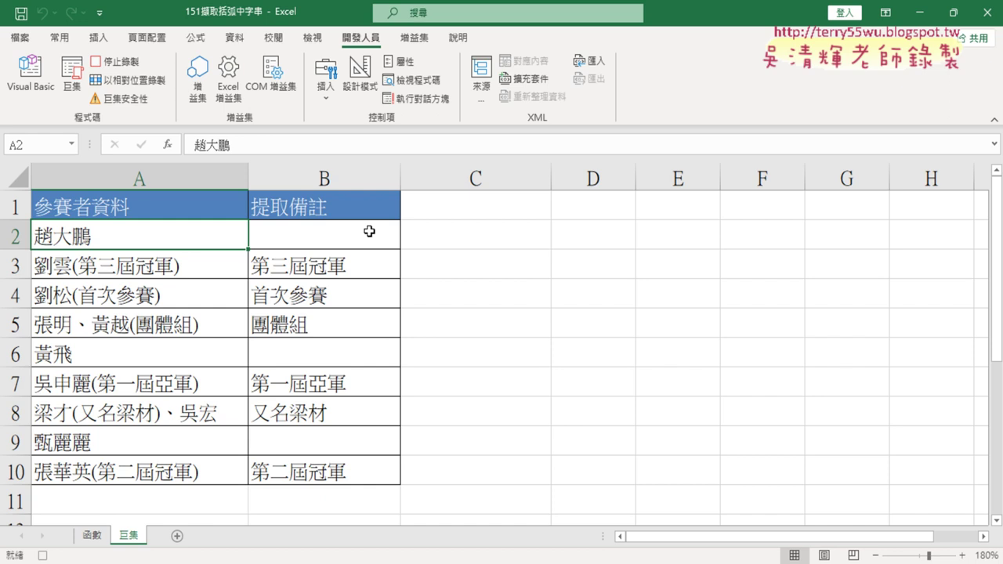
left_click(369, 231)
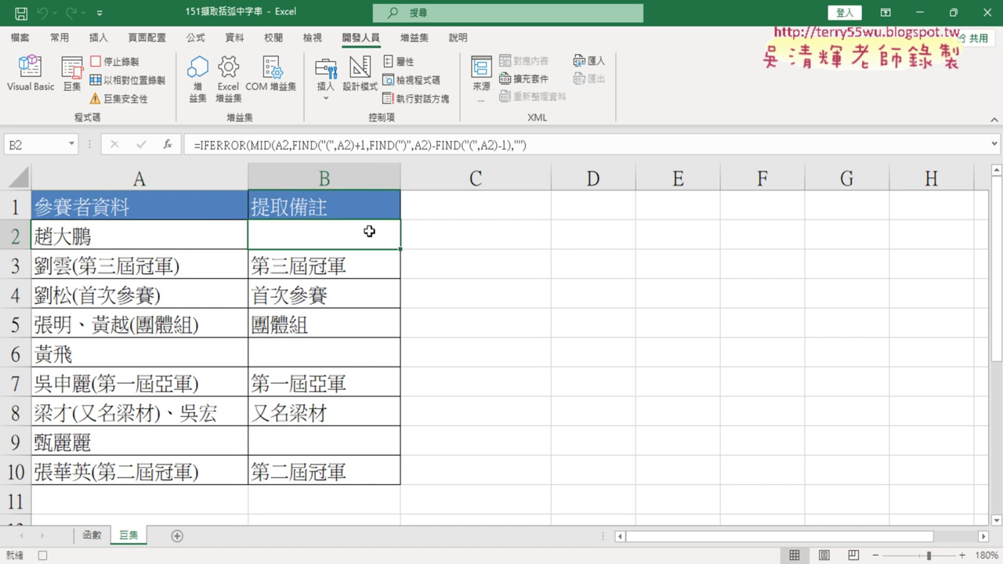
key("ctrl+shift+Down")
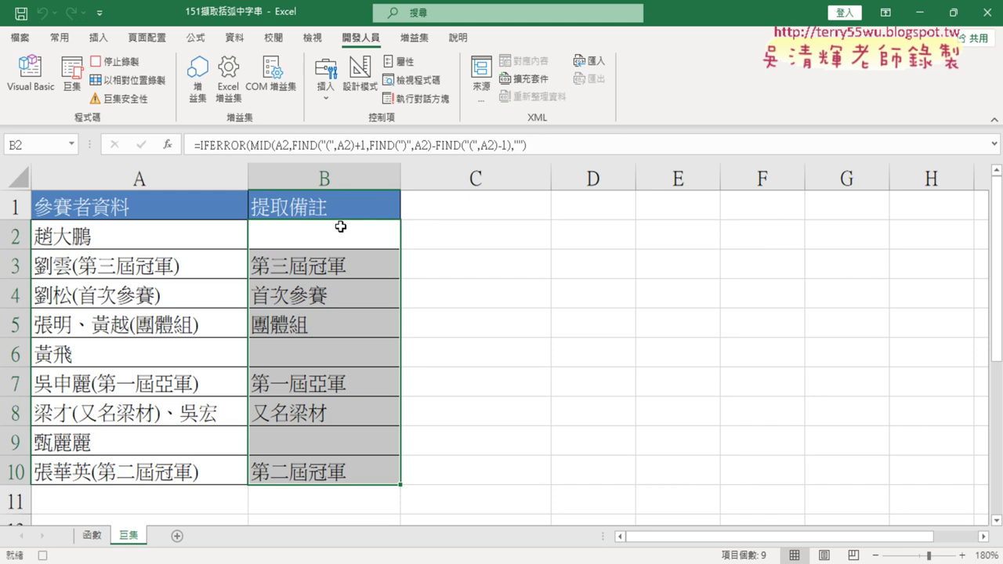
key("Delete")
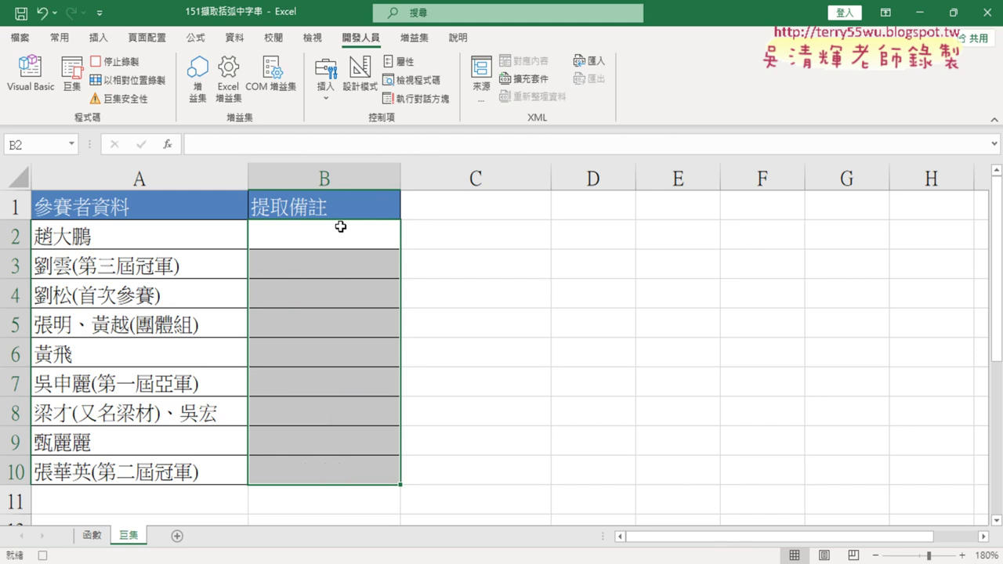
left_click(116, 61)
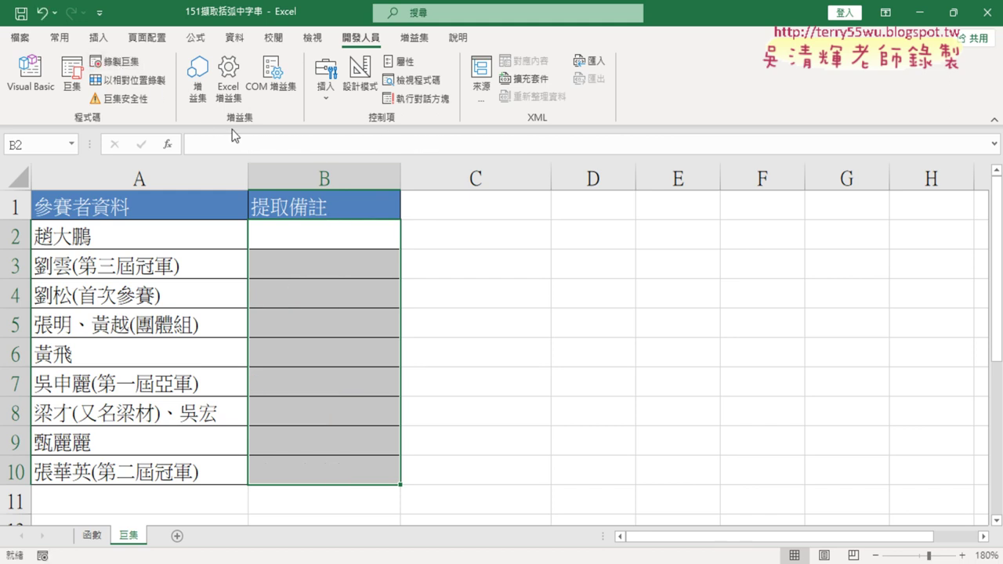
Step: Run 括弧字串巨集 to fill column B, then 清除巨集 to empty it
left_click(72, 86)
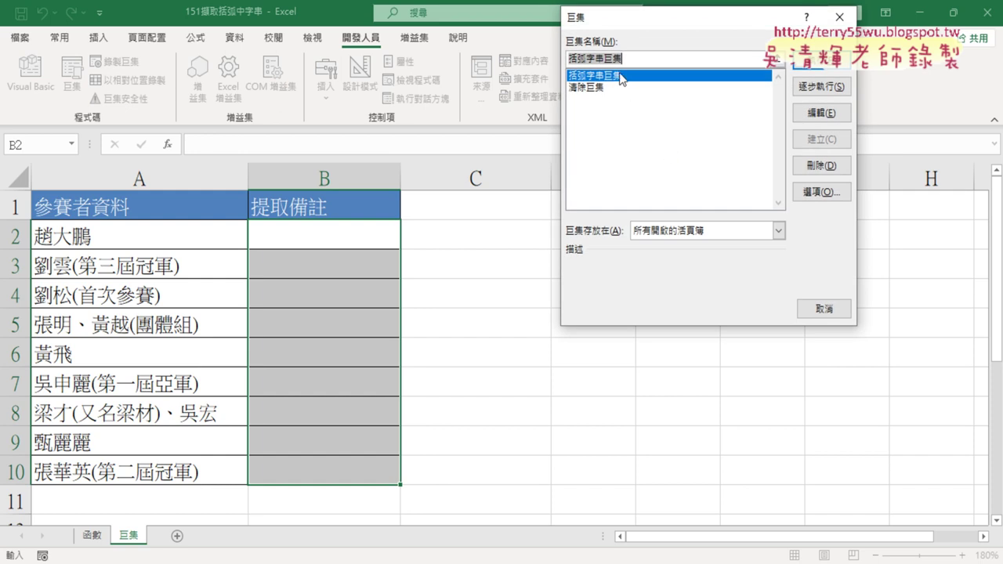
left_click(807, 65)
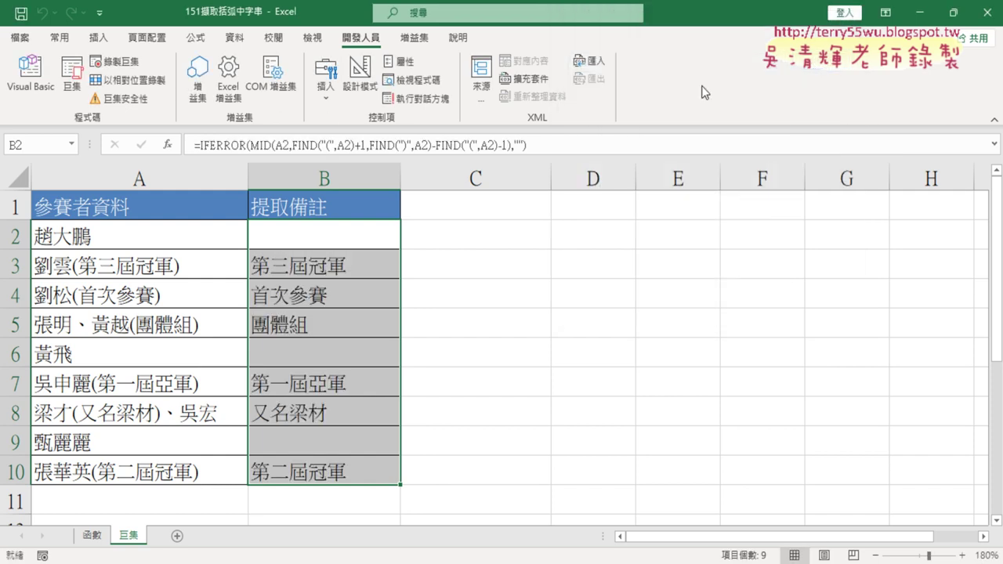
left_click(73, 86)
left_click(608, 88)
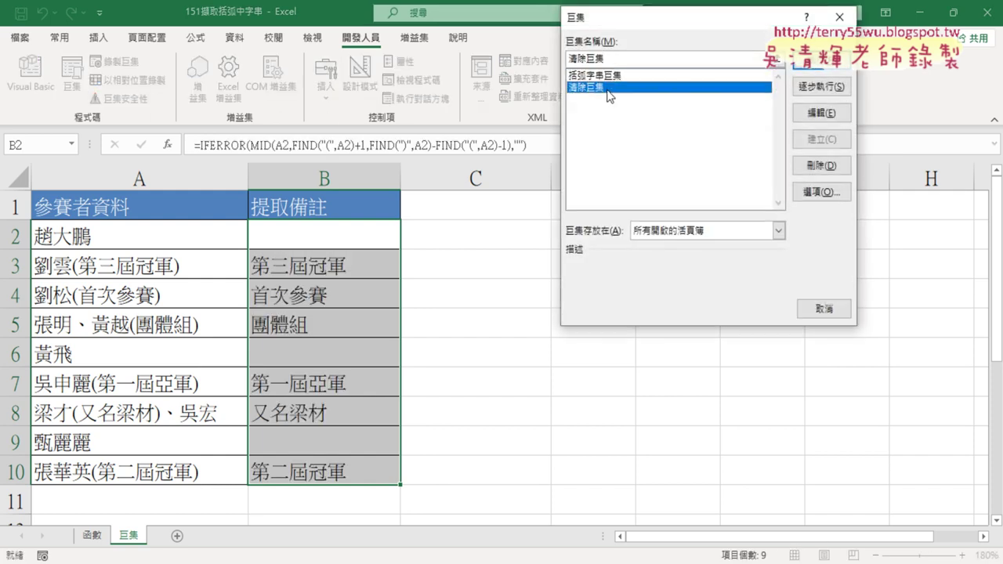
left_click(815, 67)
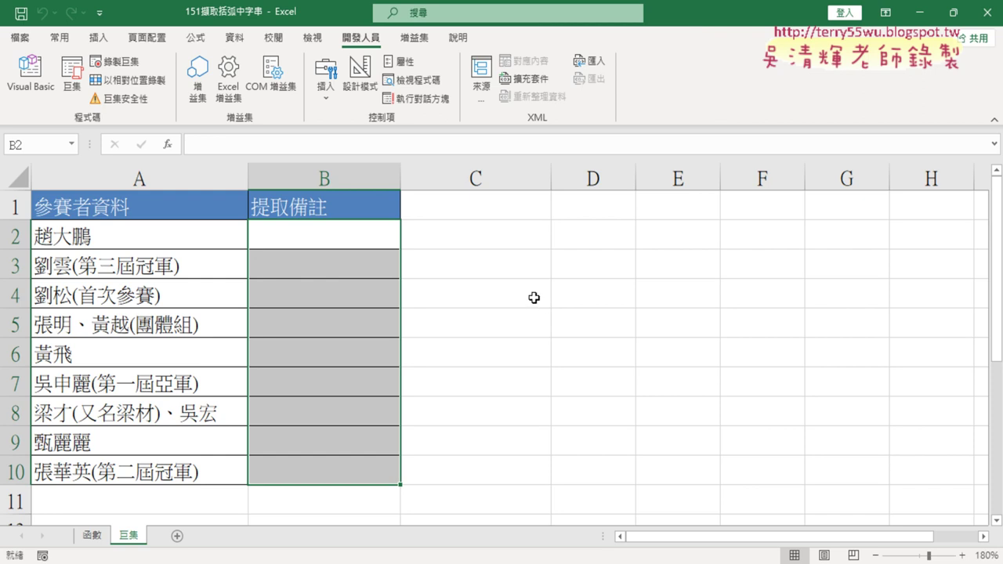
Step: Select B2:B10, then pick cell C6 and open the Developer Insert controls list
key("shift+Up")
key("shift+Up")
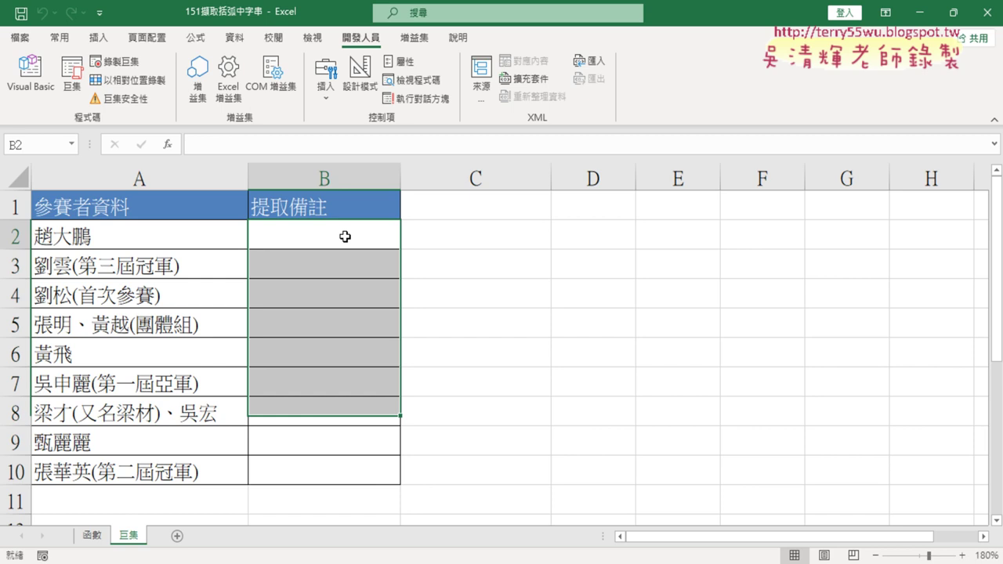
left_click_drag(345, 236, 339, 483)
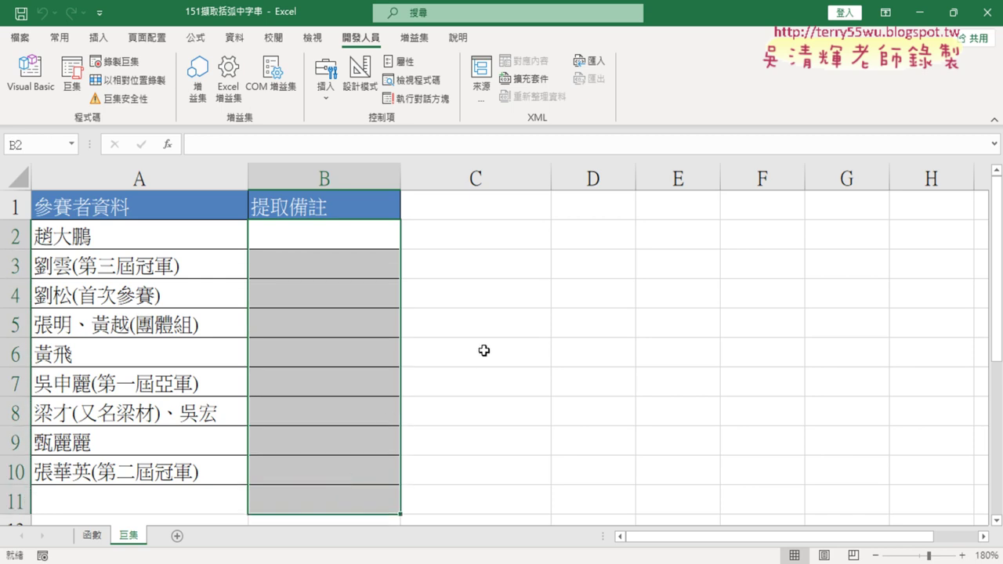
left_click(484, 351)
left_click(326, 94)
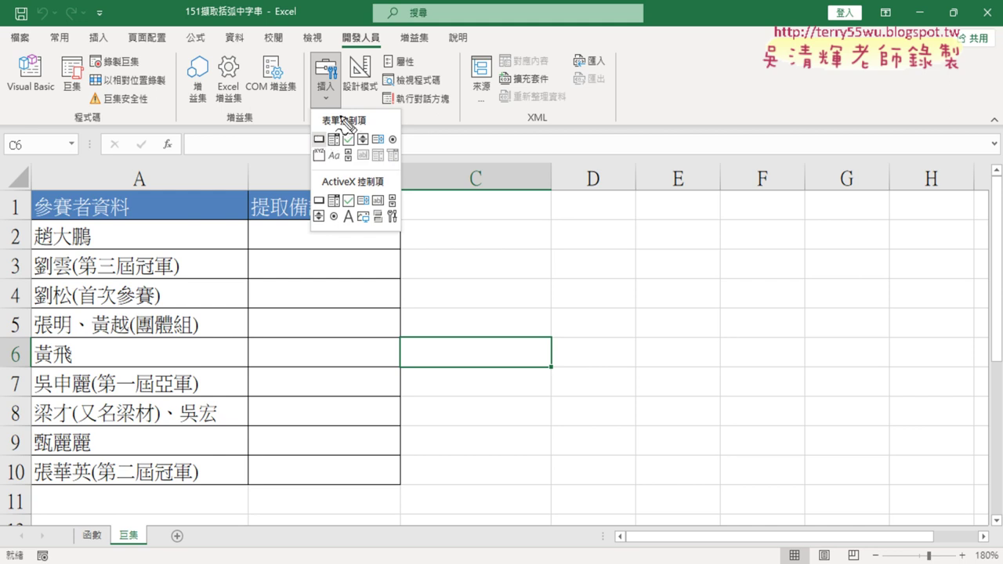
Step: Sketch where the button will go, clear the sketch, and choose the Form Controls Button
mouse_move(339, 115)
left_mouse_down()
mouse_move(298, 145)
mouse_move(331, 128)
mouse_move(392, 155)
mouse_move(474, 216)
mouse_move(444, 257)
mouse_move(509, 232)
mouse_move(593, 235)
mouse_move(591, 274)
left_mouse_up()
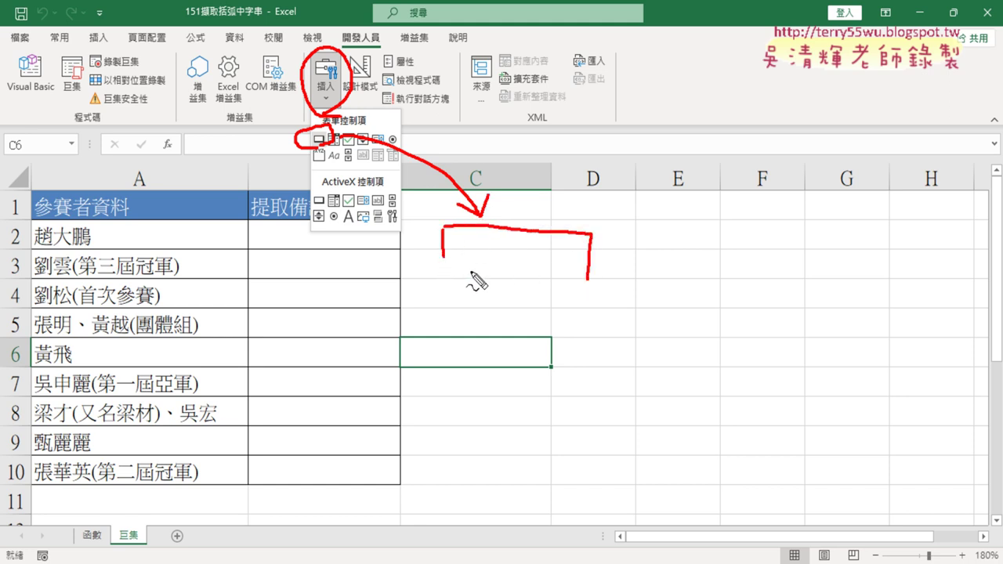
left_click_drag(458, 272, 575, 272)
key("Escape")
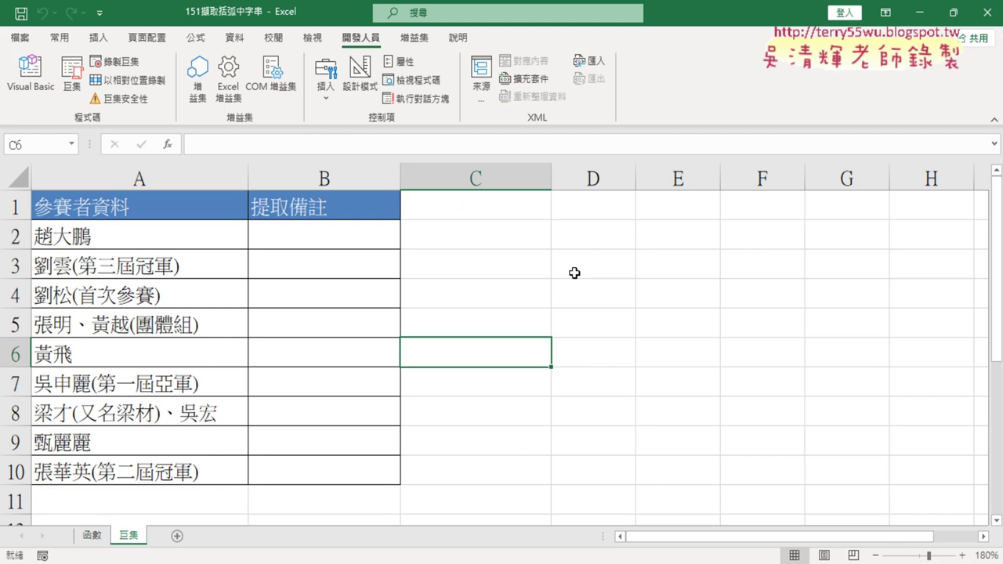
left_click(326, 100)
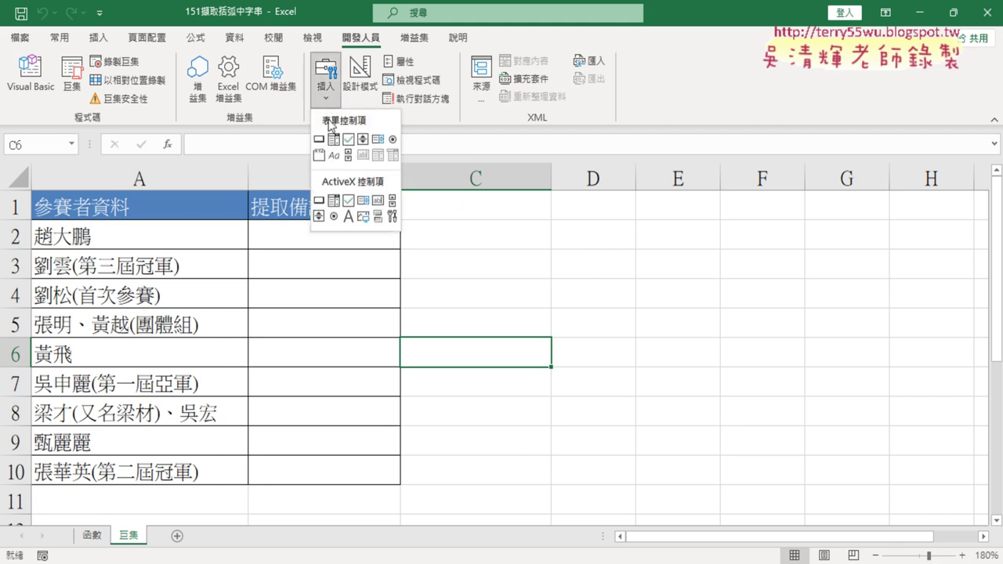
left_click(319, 139)
Step: Draw a button over C2:D3 and assign it the 括弧字串巨集 macro
left_click_drag(487, 210, 653, 254)
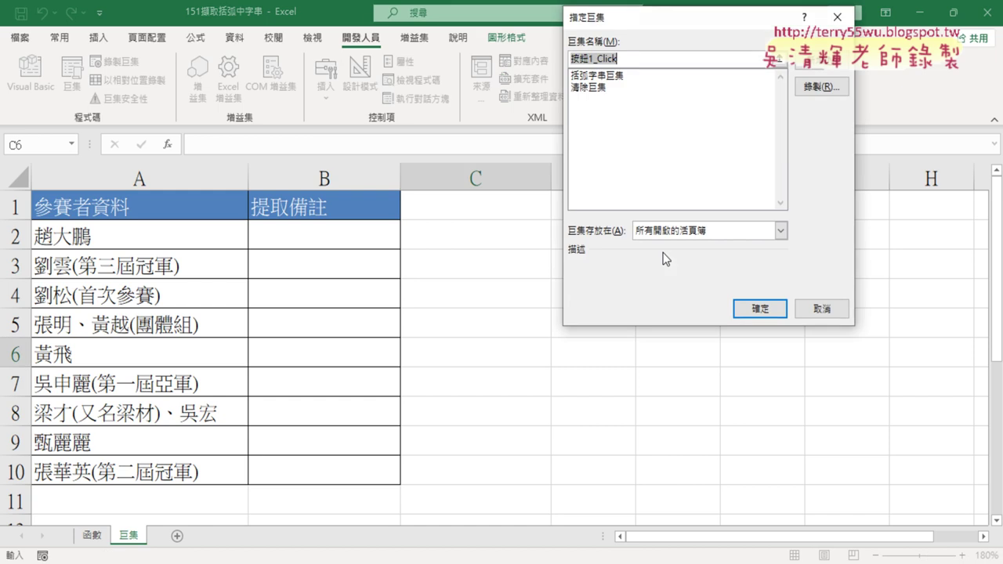
left_click(610, 77)
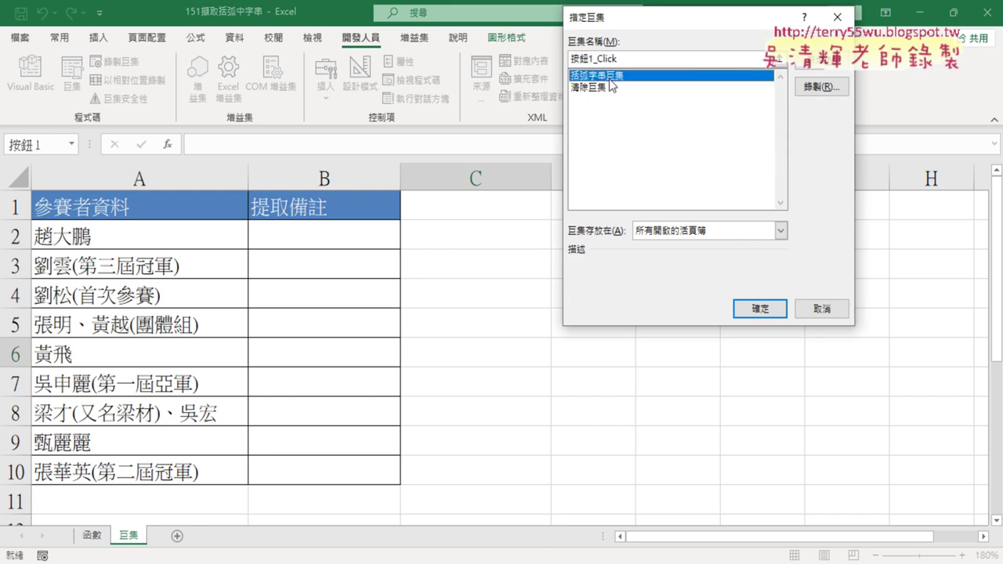
left_click_drag(638, 60, 536, 63)
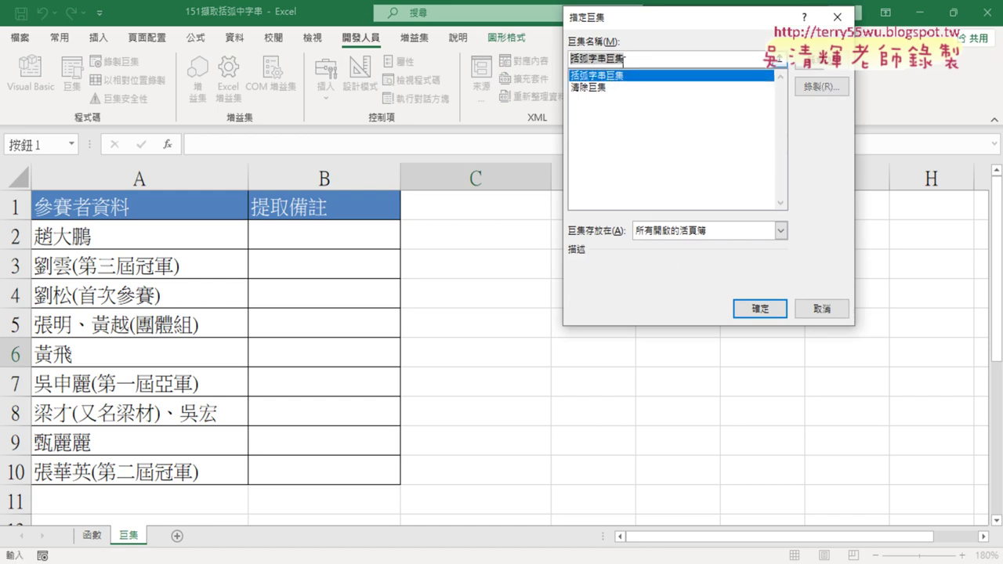
right_click(624, 59)
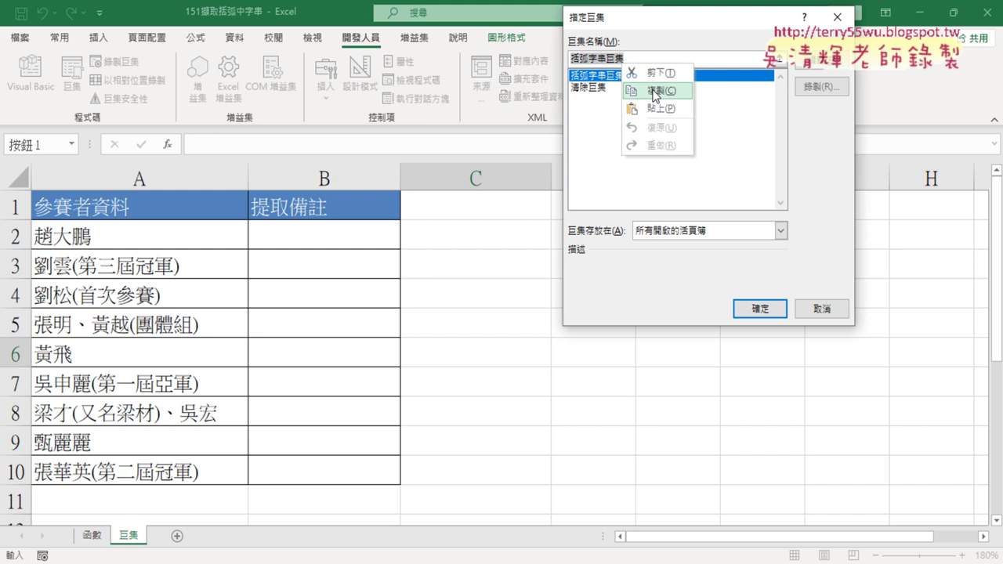
left_click(655, 90)
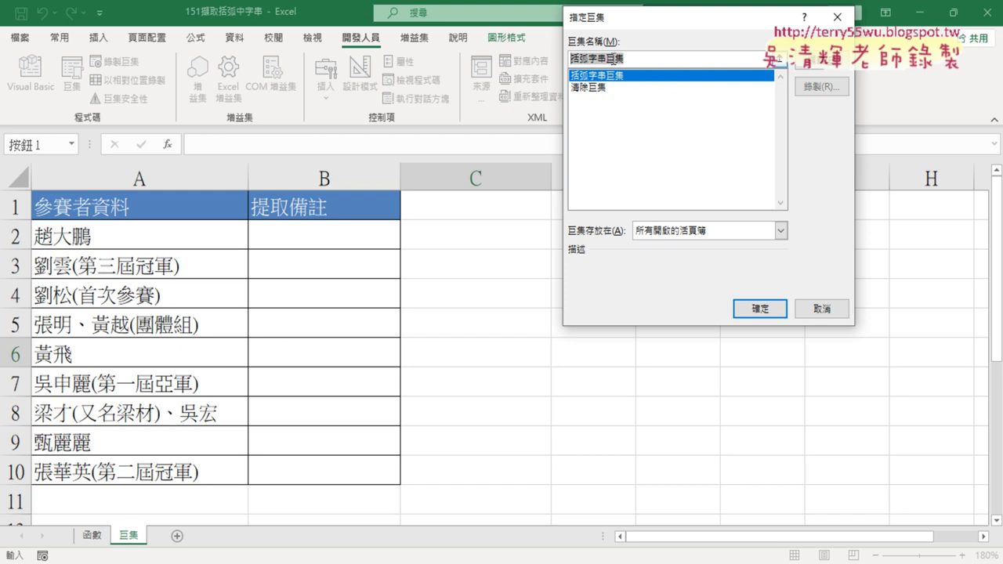
left_click(760, 308)
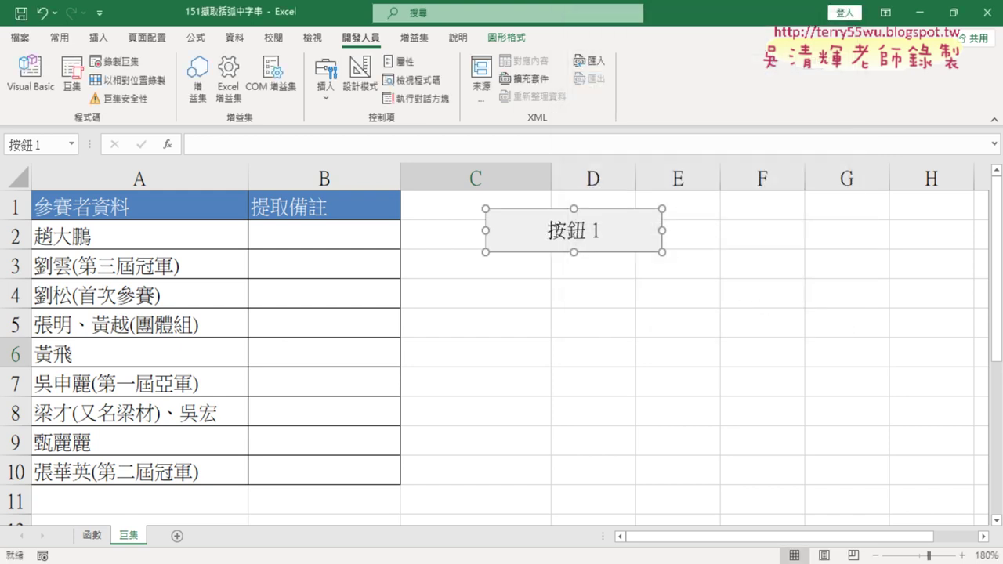
Step: Replace the button's caption with 括弧字串巨集
left_click(555, 231)
key("Delete")
key("Delete")
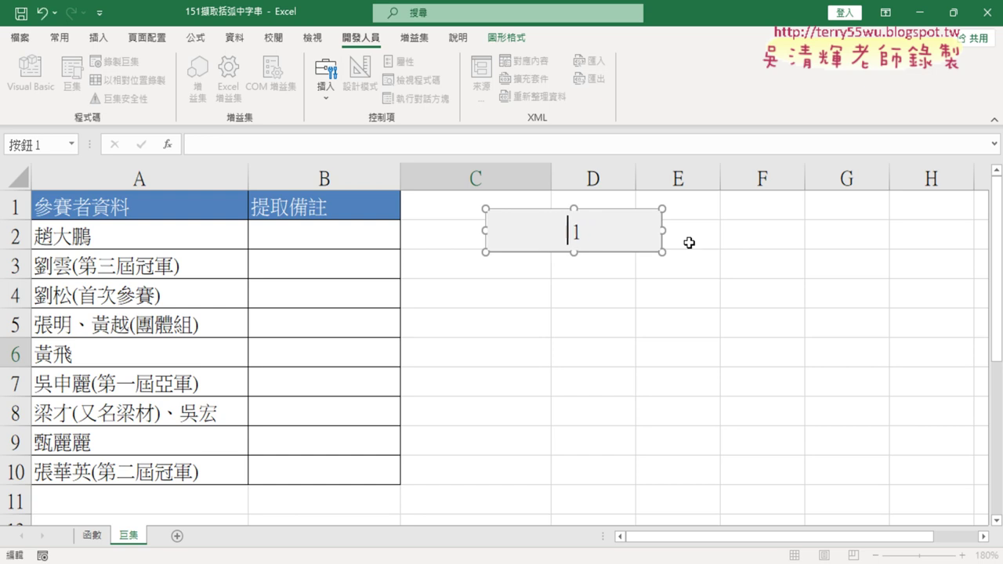
key("Delete")
key("Delete")
type("括弧字串巨集")
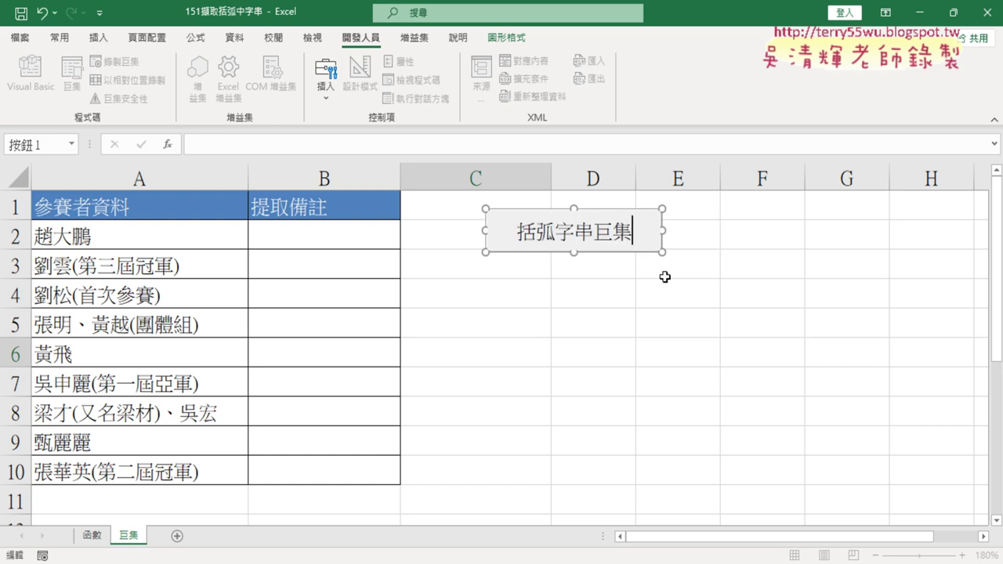
left_click(688, 291)
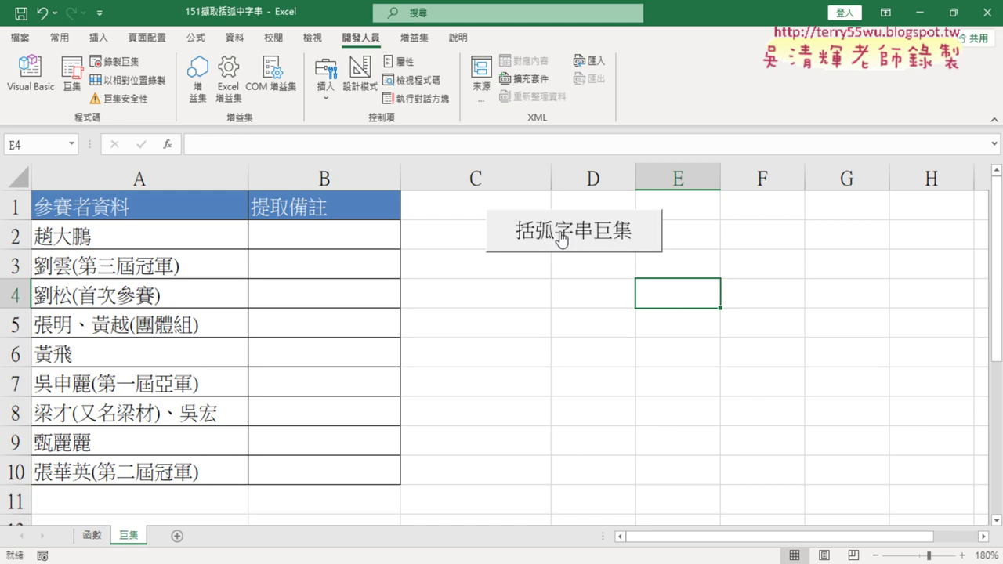
Step: Run the 括弧字串巨集 button to fill column B, then add and cut a trial second button
left_click(560, 237)
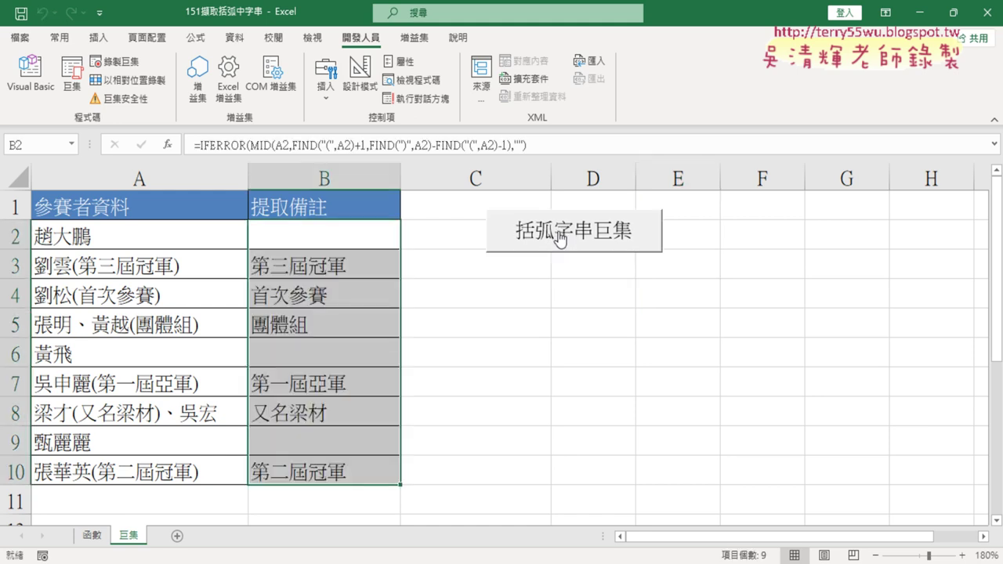
left_click(325, 78)
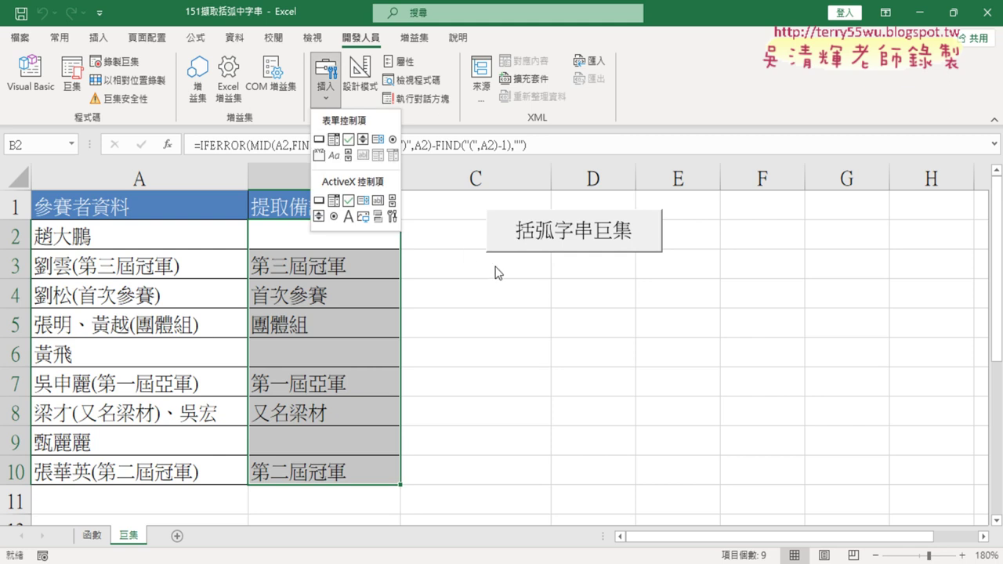
left_click(319, 139)
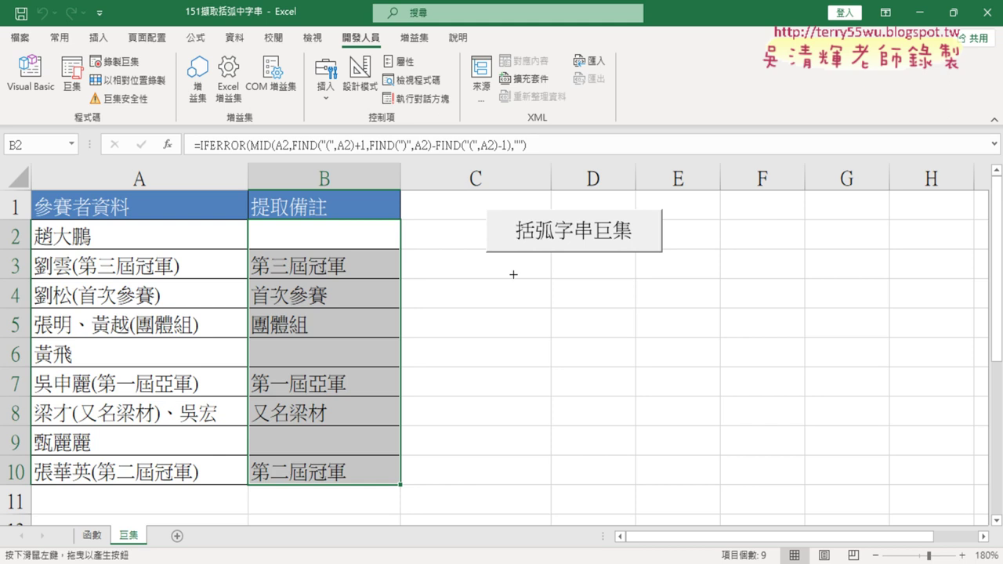
mouse_move(485, 262)
left_mouse_down()
mouse_move(557, 304)
mouse_move(663, 310)
left_mouse_up()
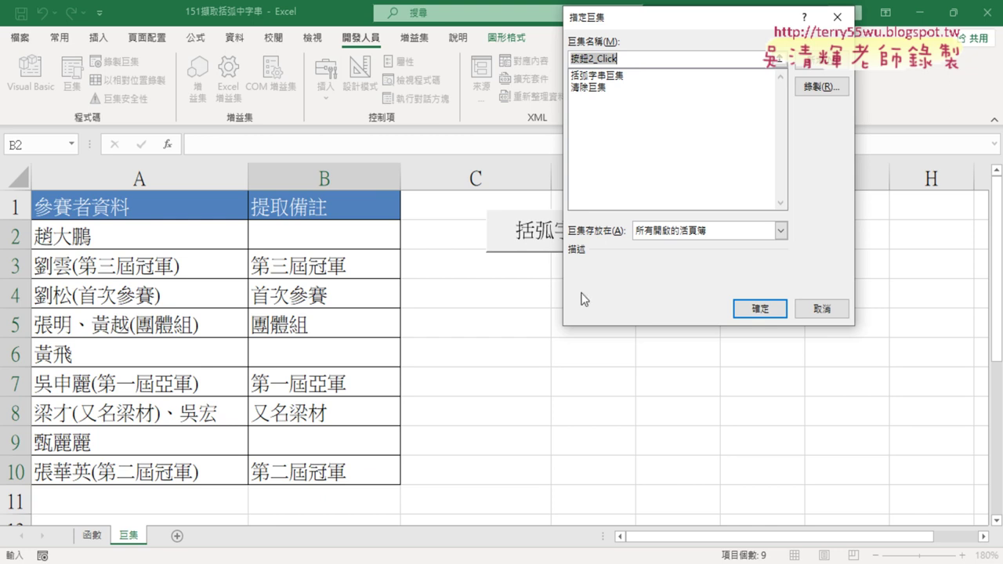
left_click(815, 311)
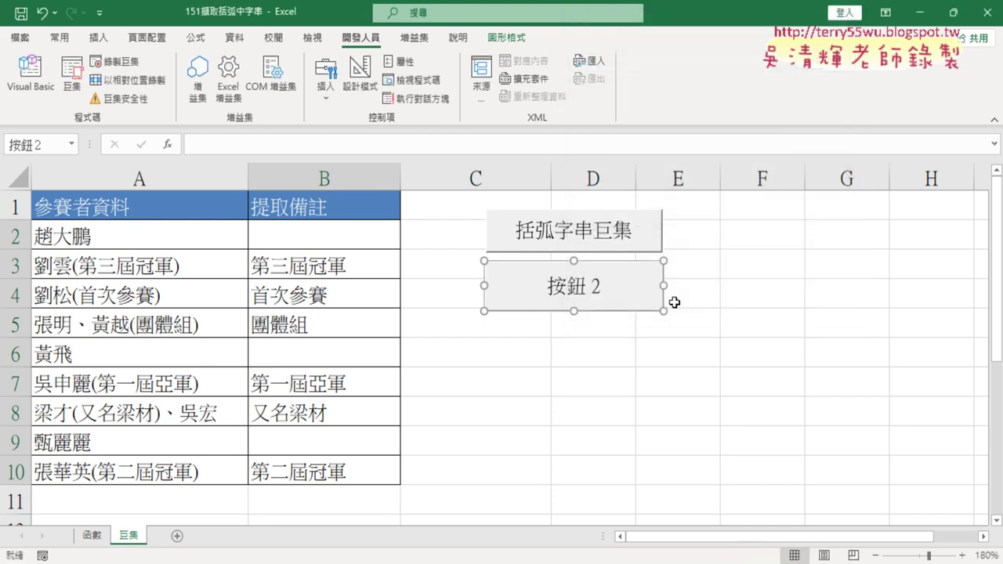
right_click(627, 274)
left_click(665, 284)
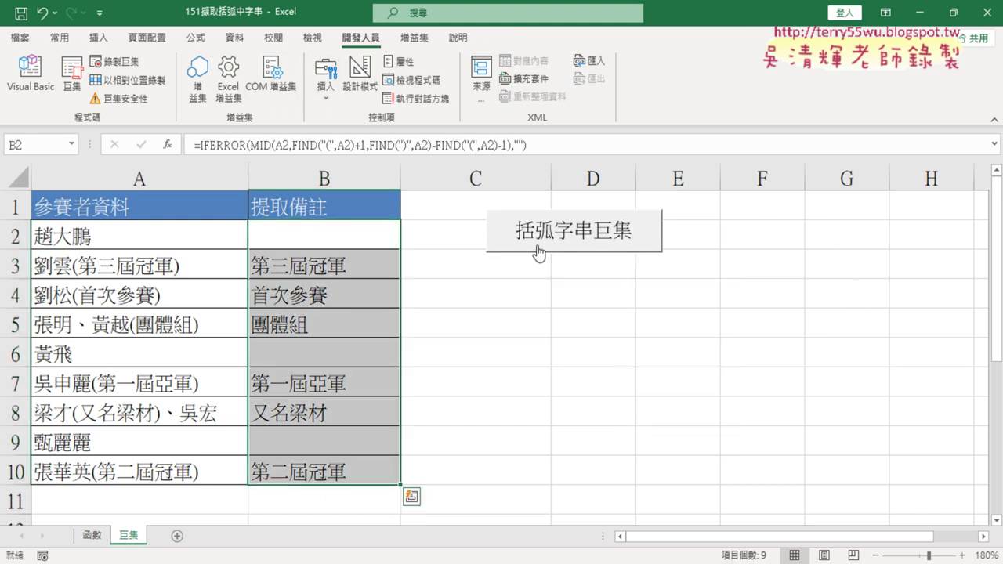
Step: Copy the 括弧字串巨集 button and paste the duplicate at cell C3
left_click(641, 235)
right_click(643, 217)
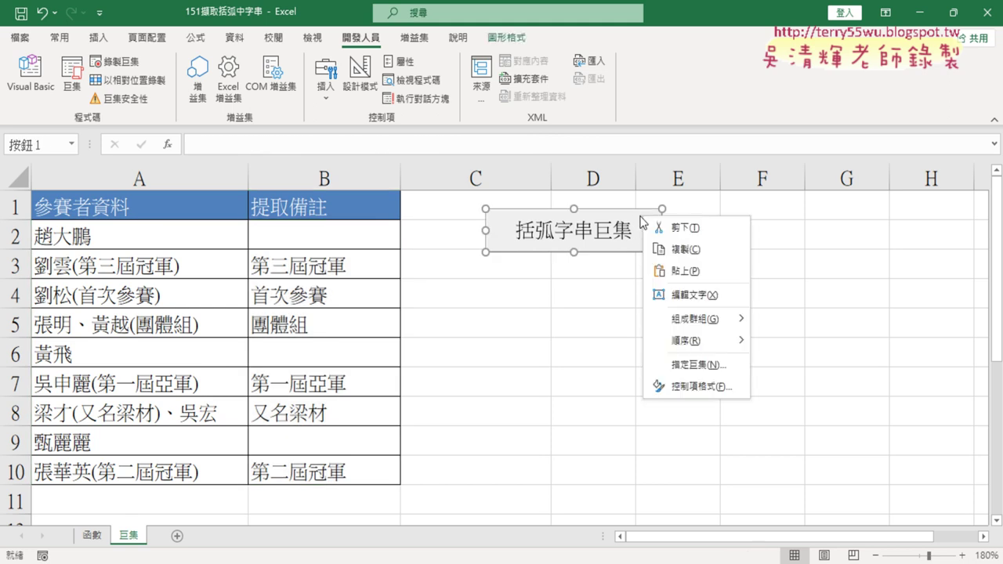
left_click(677, 250)
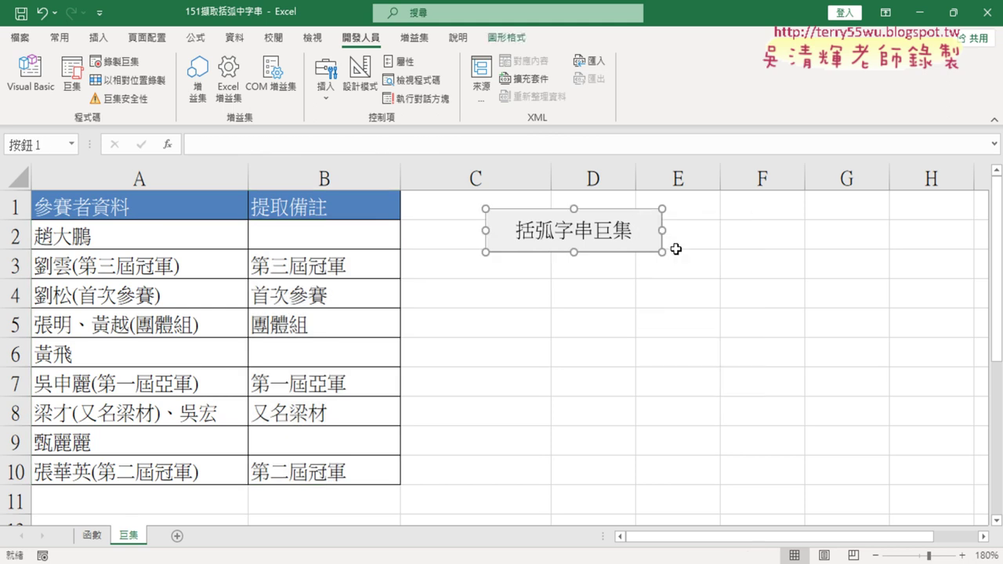
left_click(495, 271)
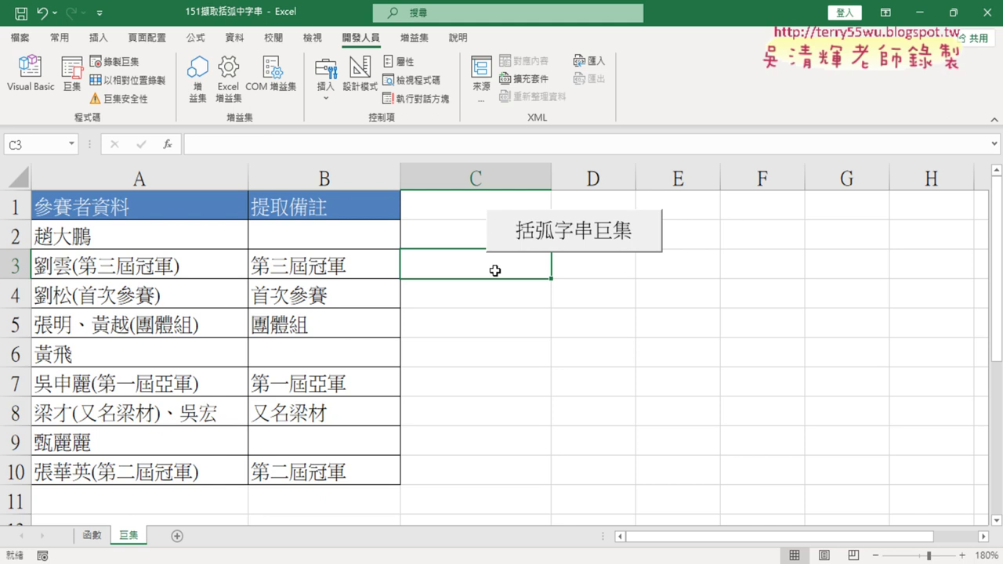
key("ctrl+v")
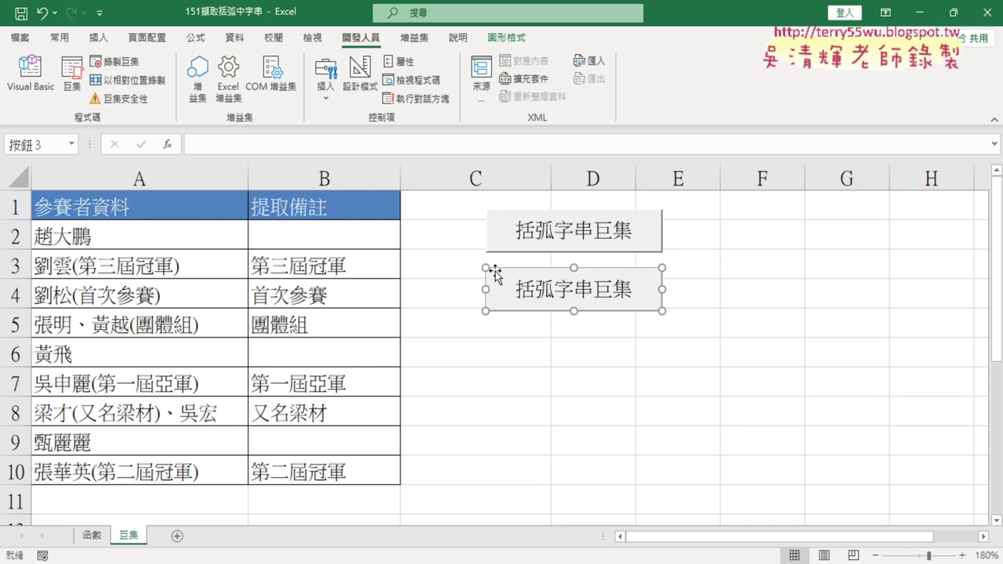
Step: Assign the 清除巨集 macro to the copied button, copying the macro name along the way
right_click(609, 275)
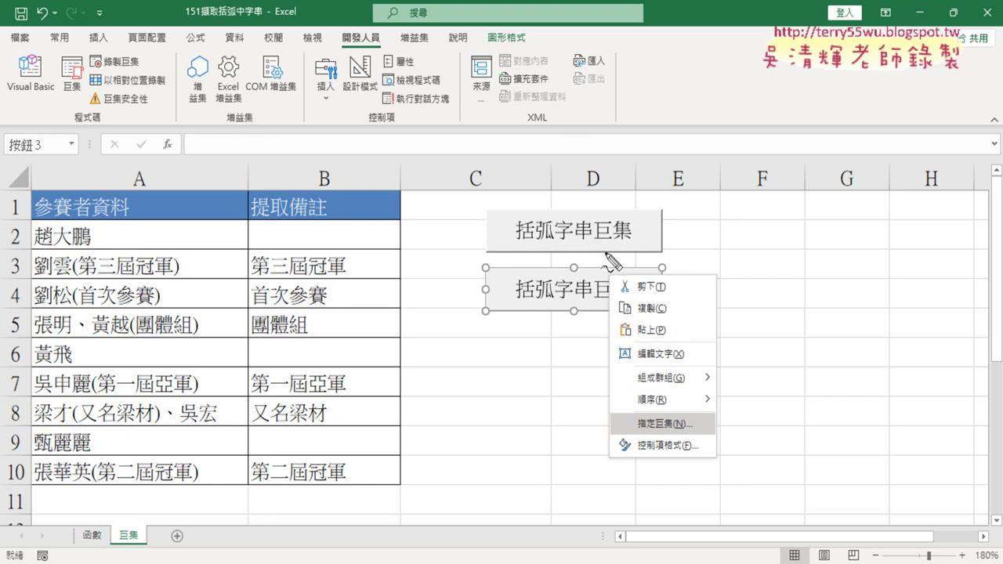
left_click_drag(619, 257, 594, 253)
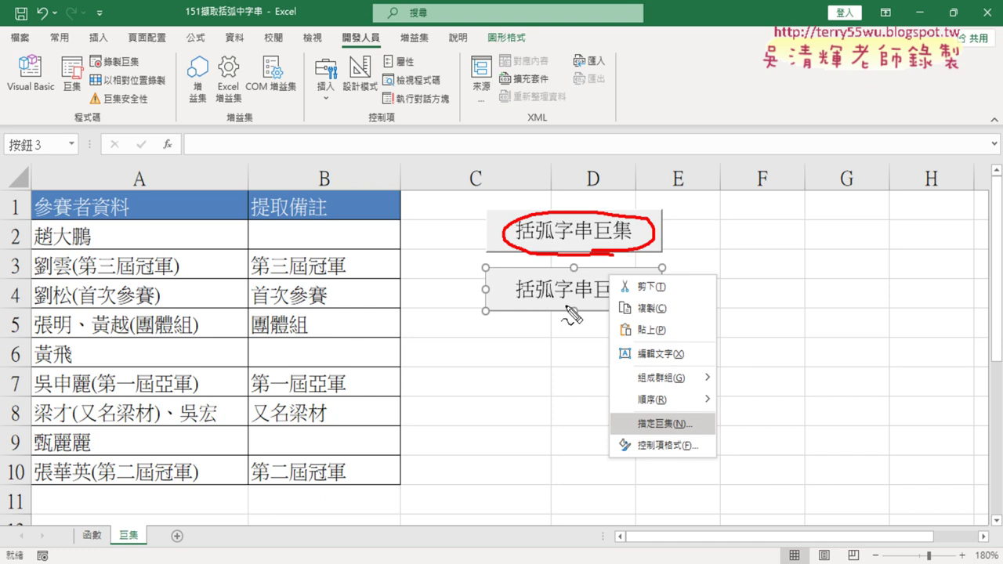
mouse_move(683, 443)
left_mouse_down()
mouse_move(647, 420)
mouse_move(674, 437)
left_mouse_up()
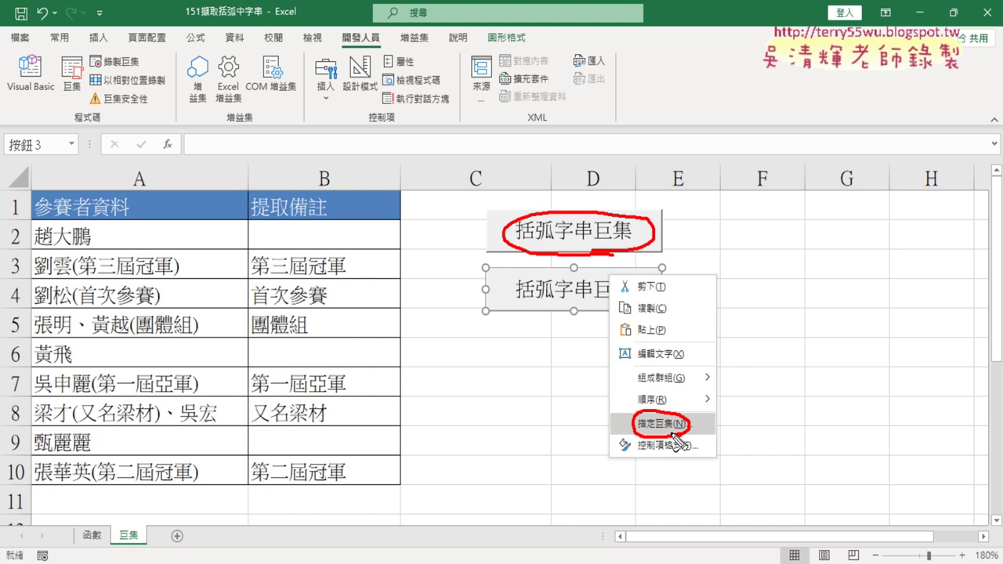
key("Escape")
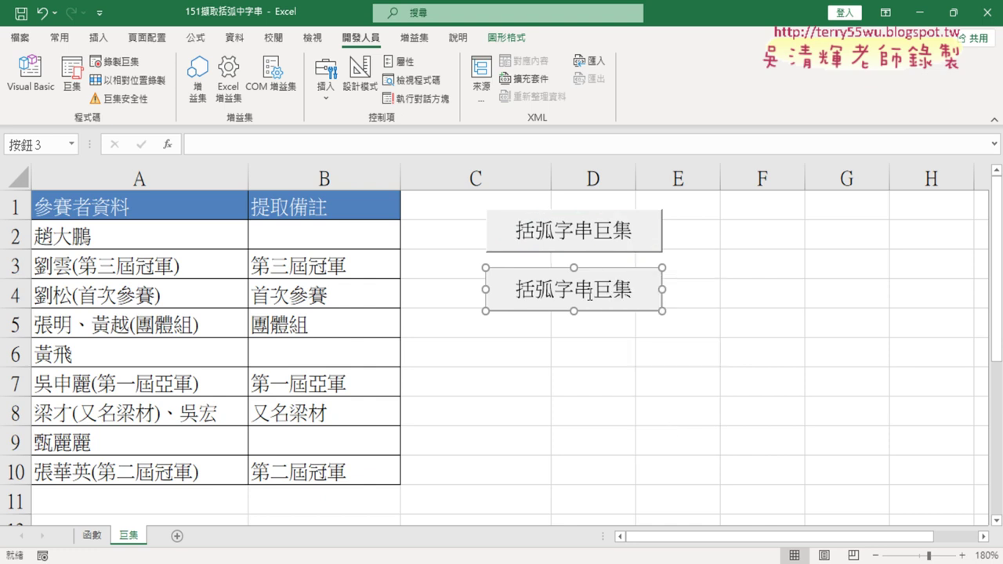
right_click(612, 272)
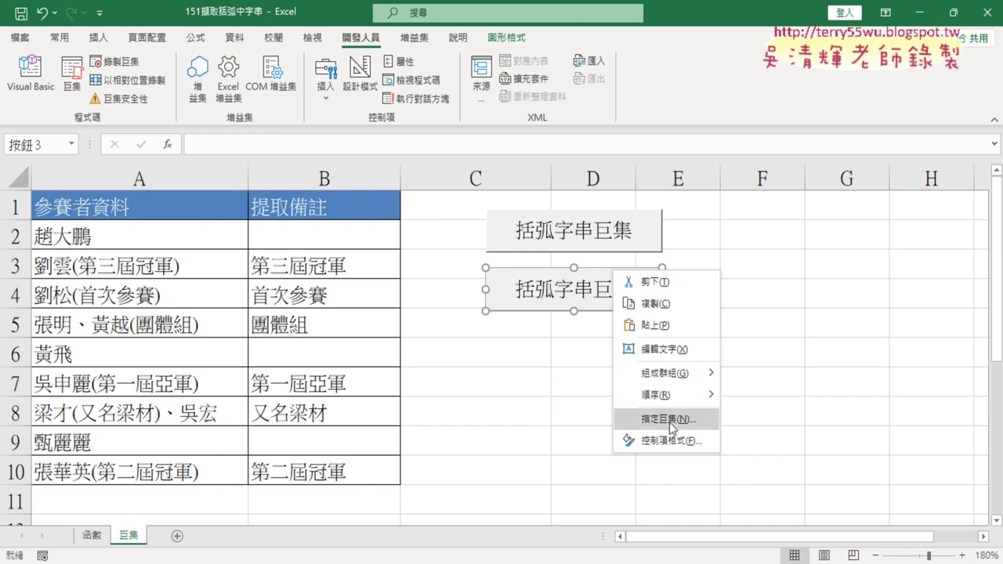
left_click(670, 424)
left_click(563, 321)
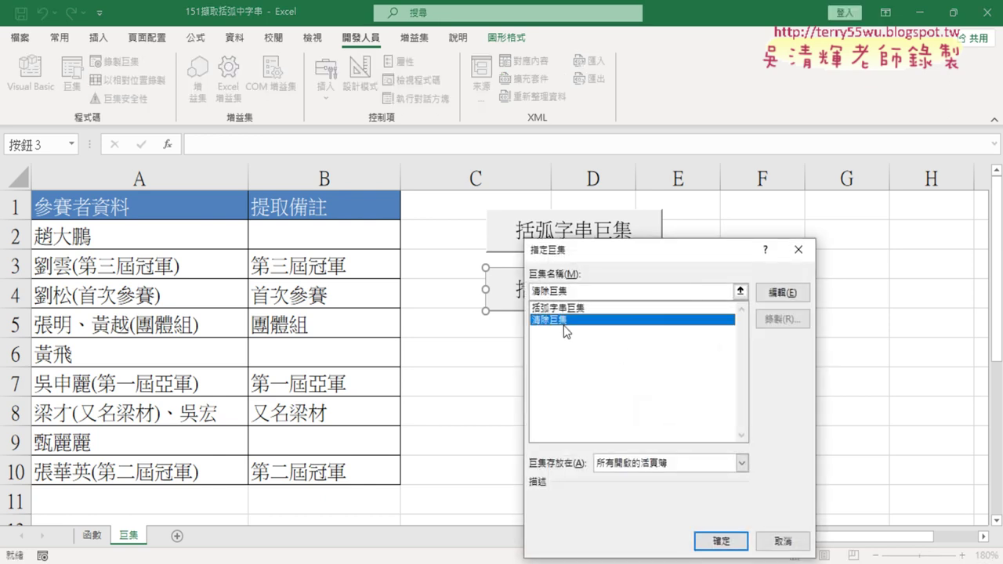
mouse_move(602, 259)
left_mouse_down()
mouse_move(867, 181)
mouse_move(710, 184)
left_mouse_up()
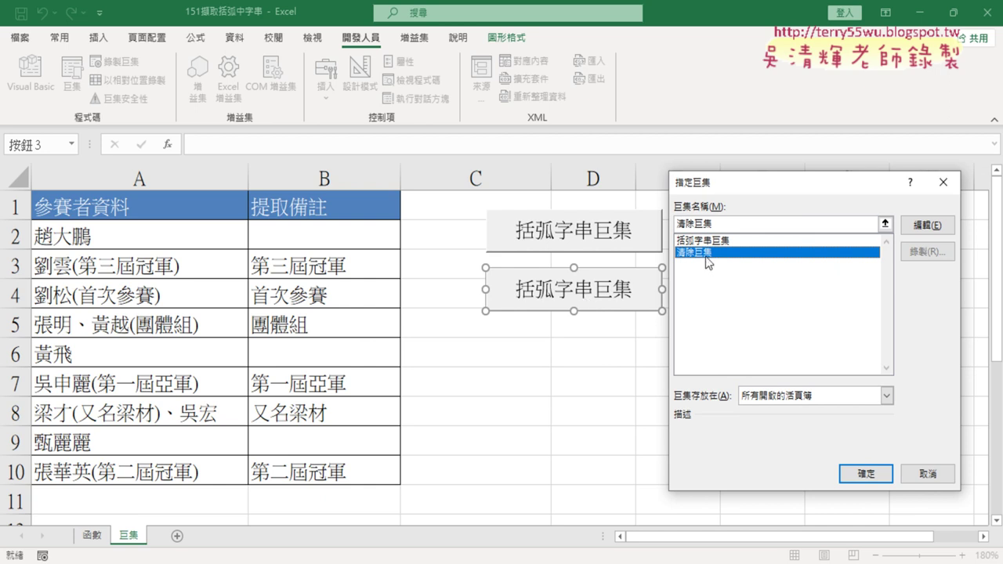
left_click_drag(711, 224, 675, 224)
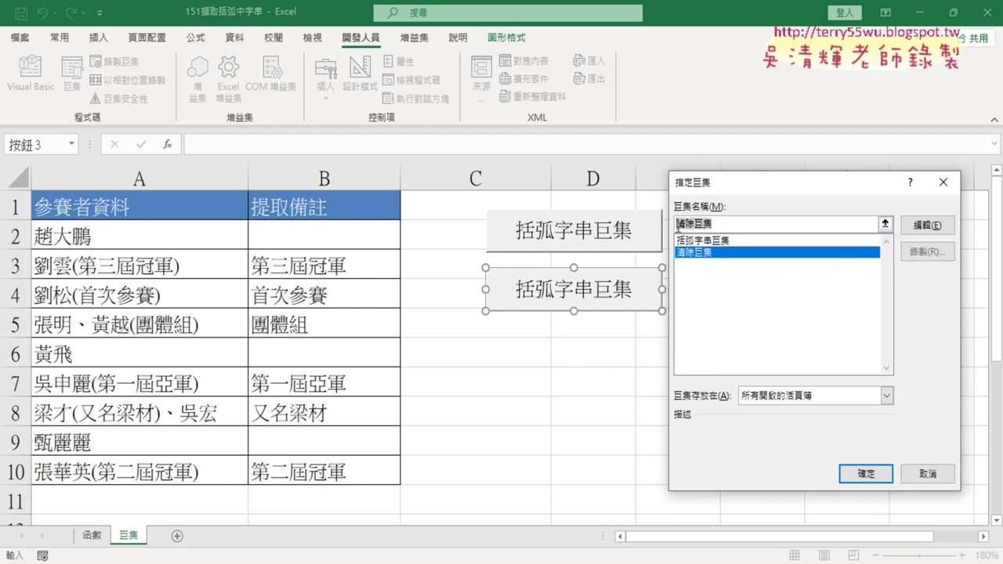
right_click(691, 225)
left_click(721, 253)
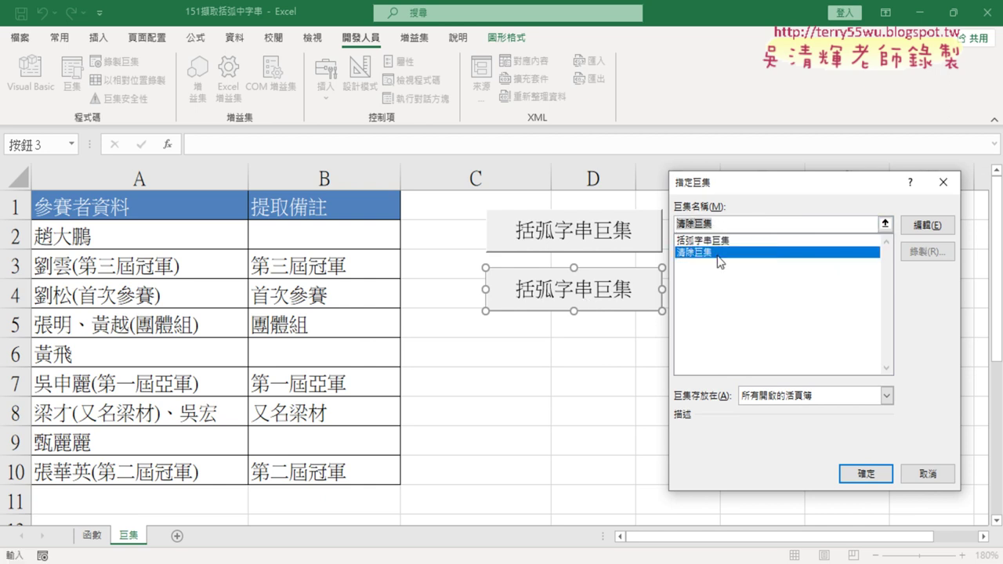
left_click(866, 474)
Step: Change the copied button's caption from 括弧字串巨集 to 清除巨集
left_click(519, 291)
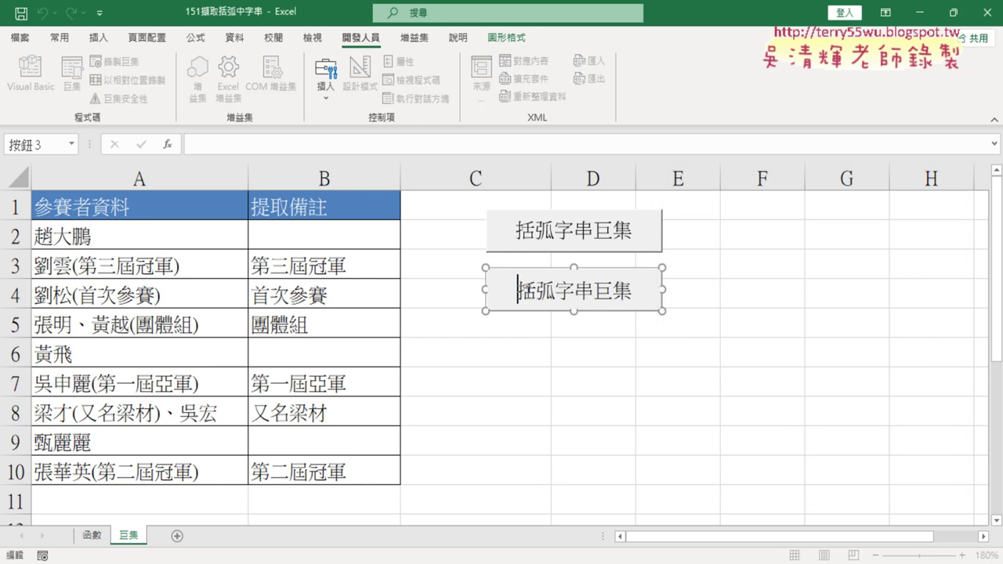
key("Delete")
key("Delete")
key("Delete")
key("Delete")
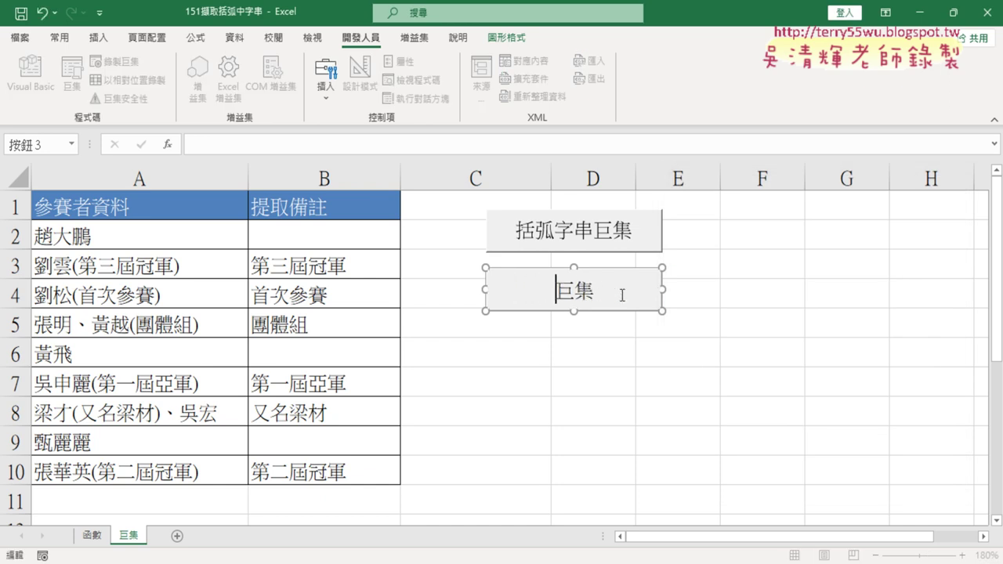
key("Delete")
key("Delete")
type("清除巨集")
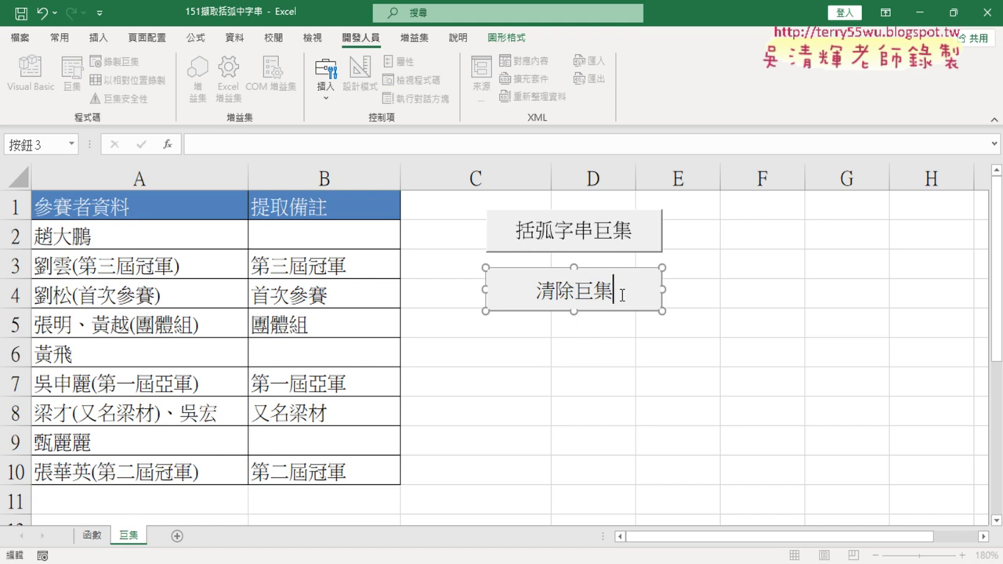
left_click(790, 293)
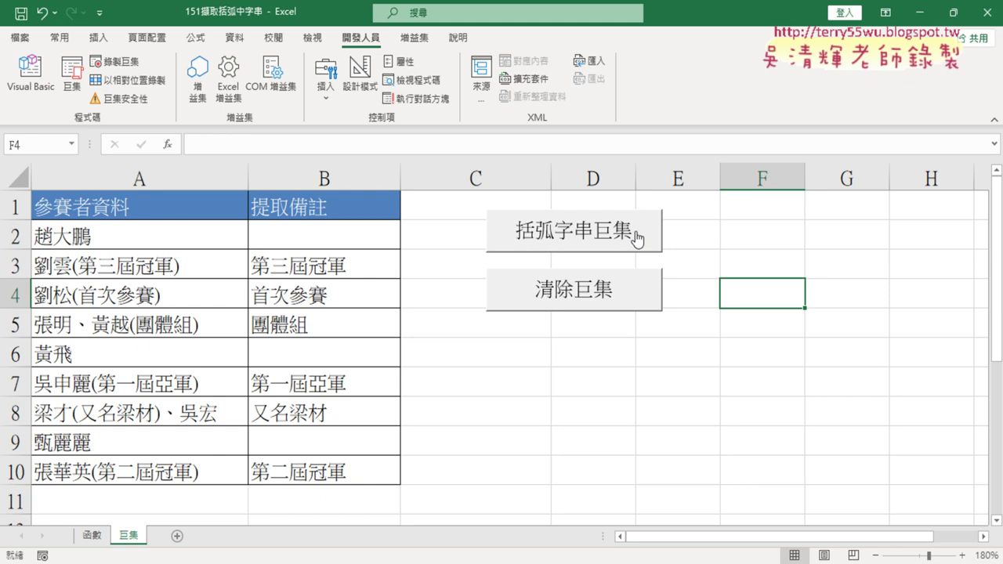
Step: Select the 括弧字串巨集 and 清除巨集 buttons together without running them
right_click(605, 236)
left_click(791, 278)
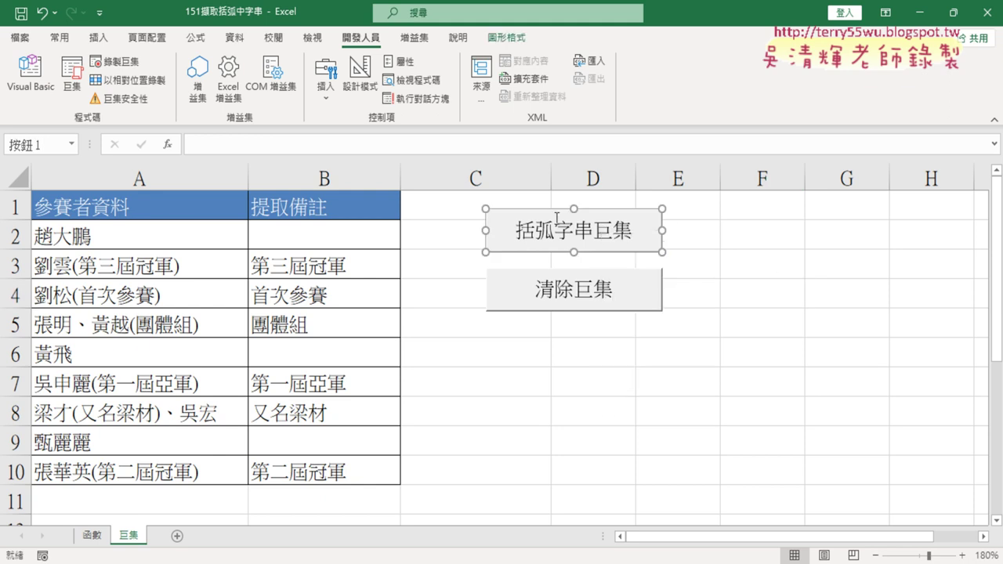
left_click(513, 285, "ctrl")
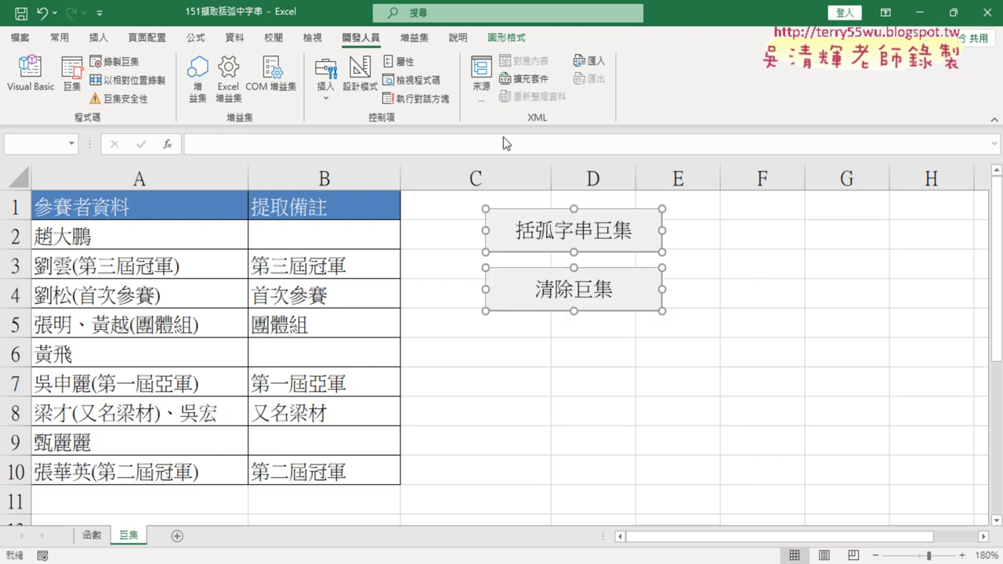
Step: Review the Shape Format Align options for arranging the two selected buttons
left_click(508, 39)
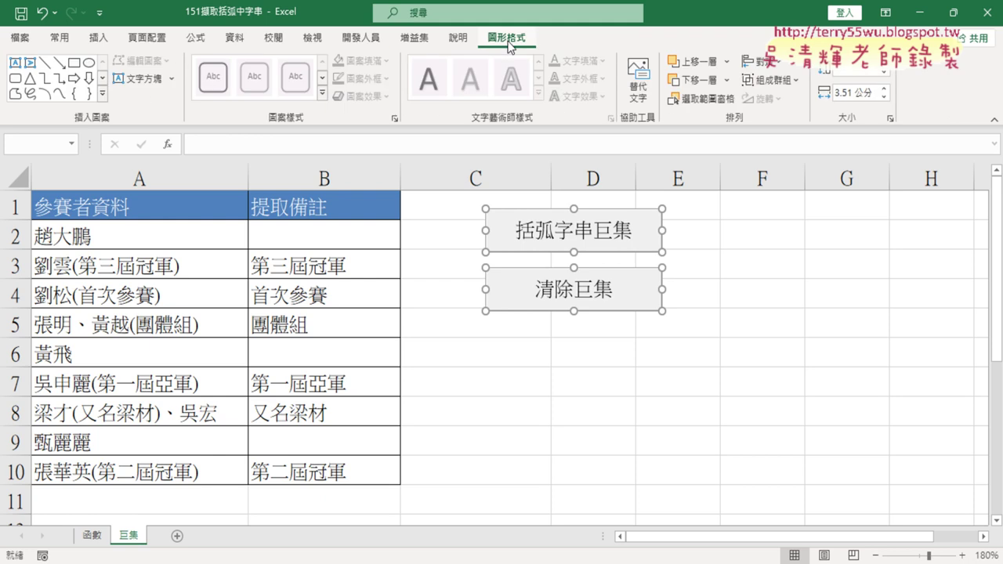
left_click(782, 67)
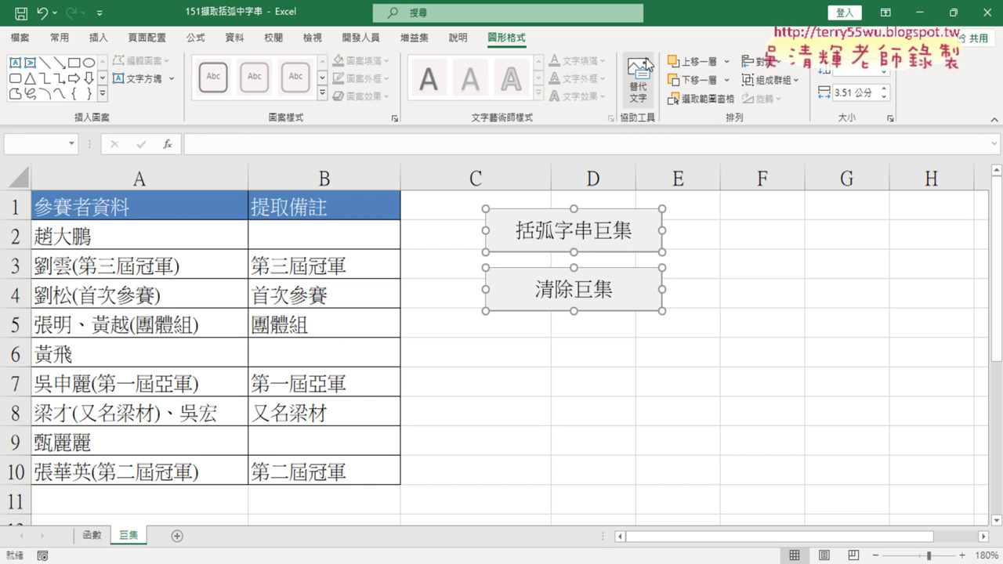
mouse_move(633, 362)
left_mouse_down()
mouse_move(477, 298)
mouse_move(700, 332)
mouse_move(631, 361)
left_mouse_up()
left_click_drag(552, 188, 508, 65)
mouse_move(507, 64)
left_mouse_down()
mouse_move(492, 88)
mouse_move(527, 78)
mouse_move(487, 31)
mouse_move(524, 49)
left_mouse_up()
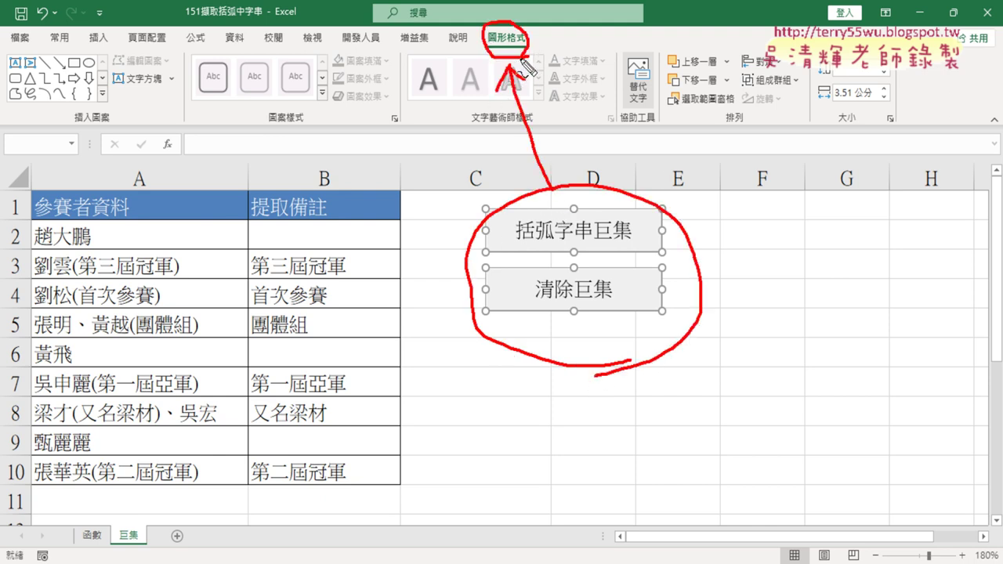
mouse_move(831, 117)
left_mouse_down()
mouse_move(909, 78)
mouse_move(862, 151)
left_mouse_up()
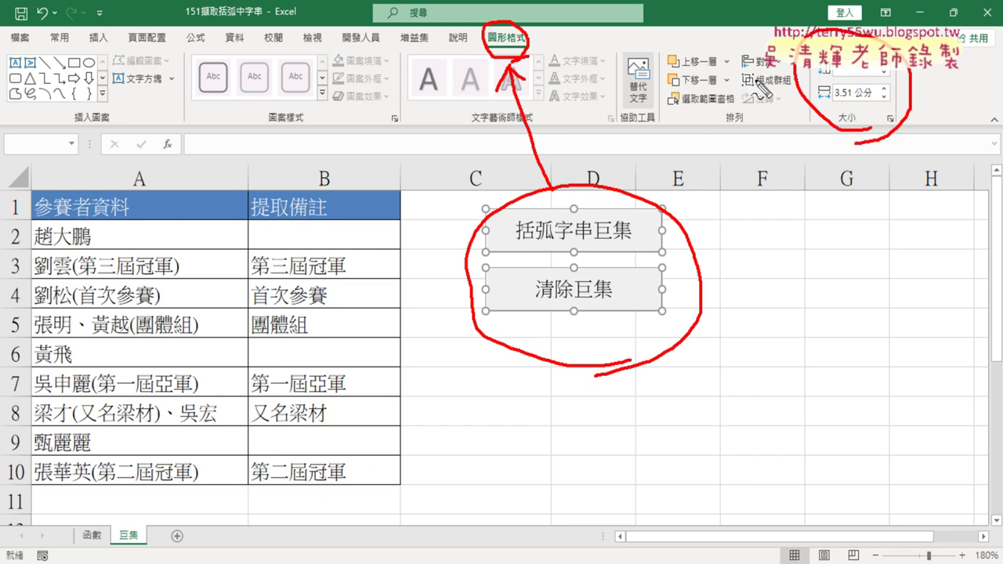
left_click_drag(775, 69, 755, 62)
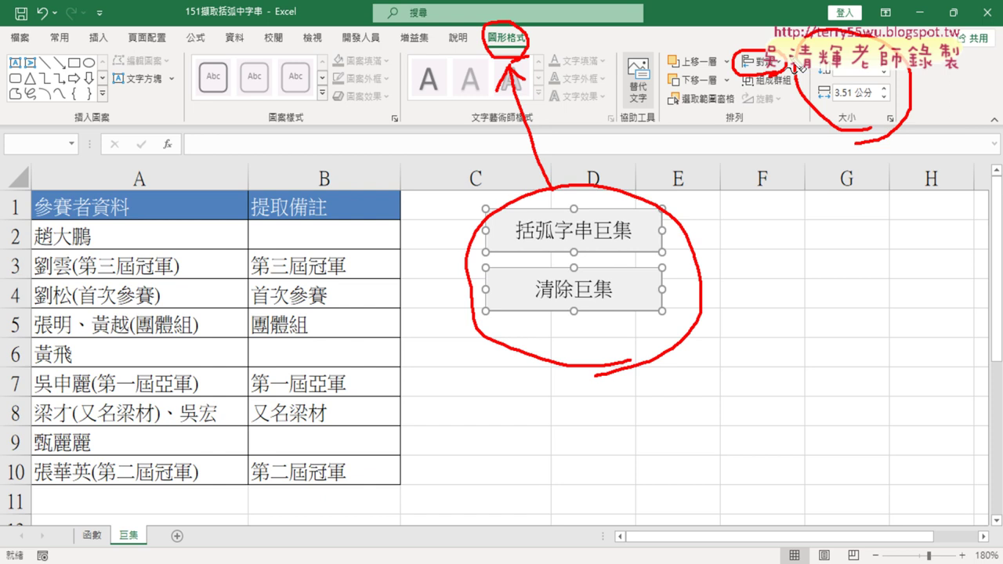
key("Escape")
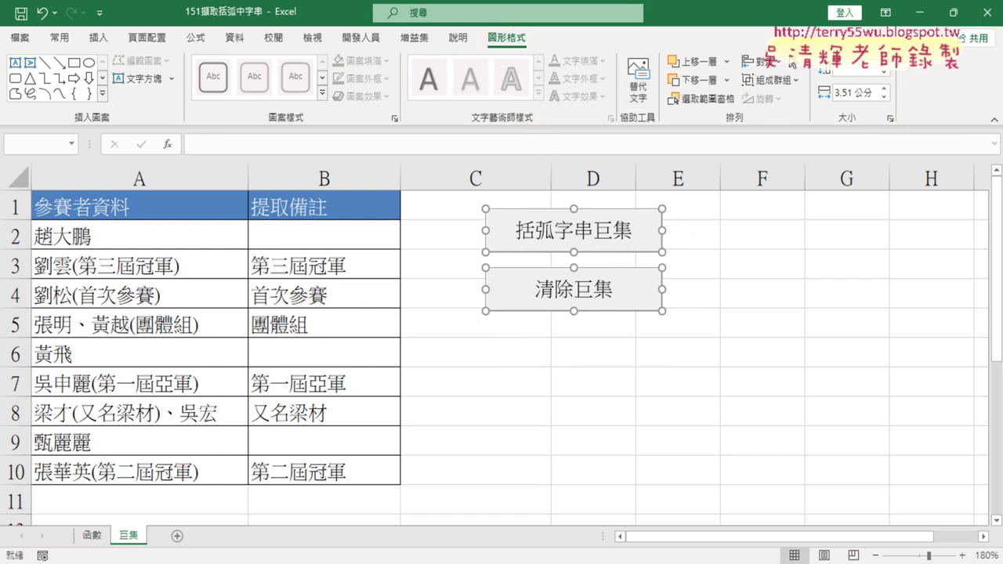
Step: Alternate the 清除巨集 and 括弧字串巨集 buttons repeatedly, clearing and refilling B2:B10
left_click(693, 403)
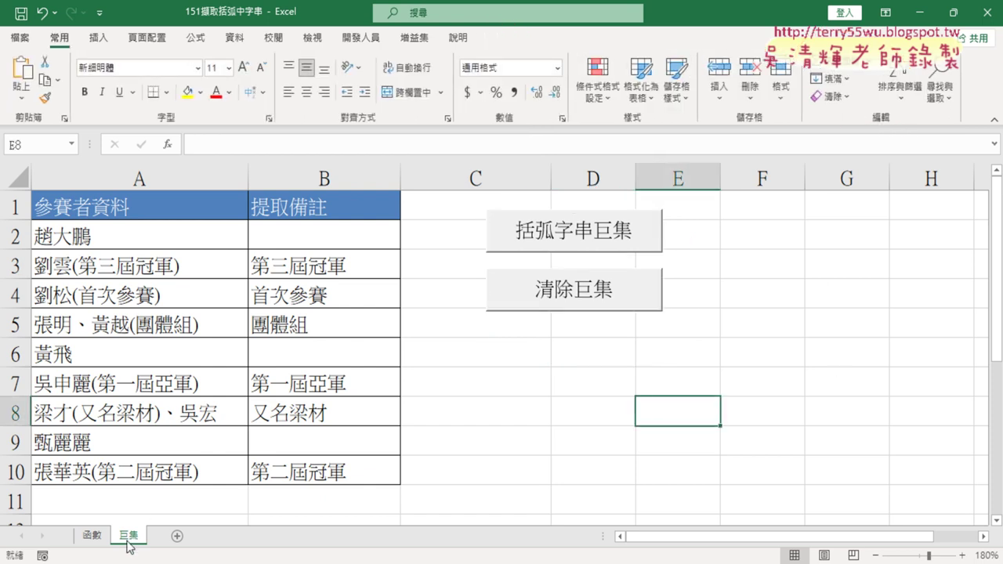
left_click(603, 383)
left_click(574, 304)
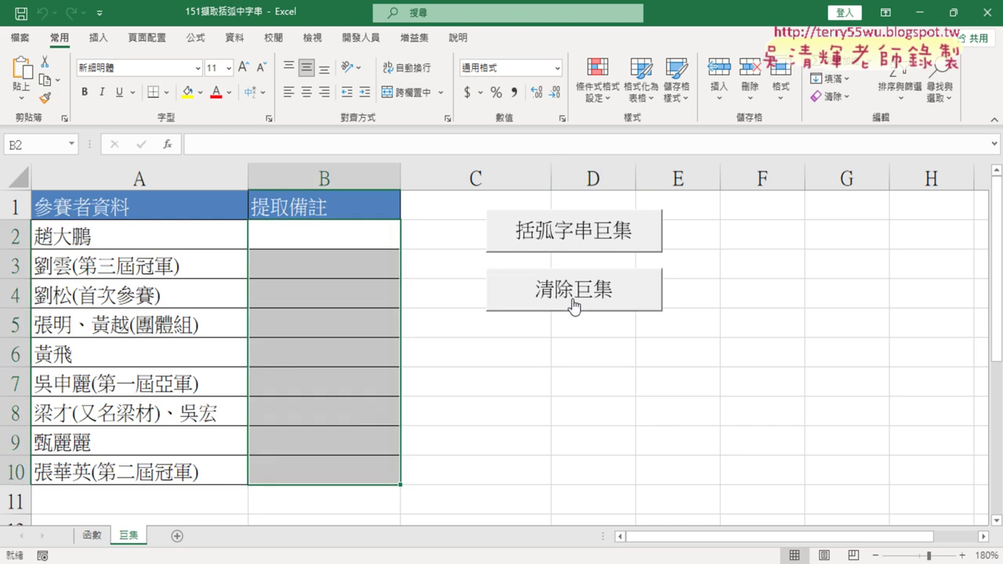
left_click(581, 239)
left_click(589, 291)
left_click(582, 246)
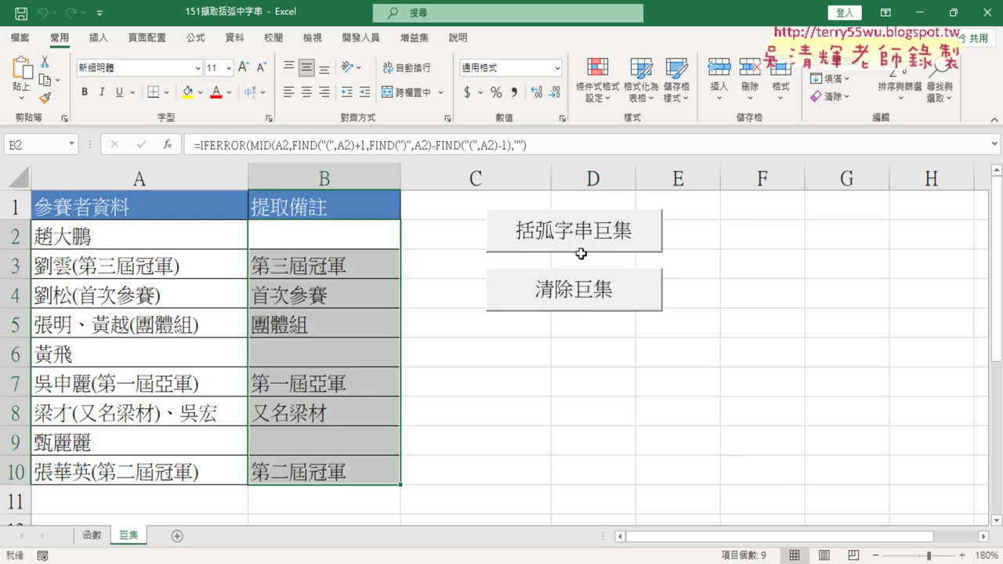
left_click(584, 289)
left_click(586, 231)
left_click(591, 283)
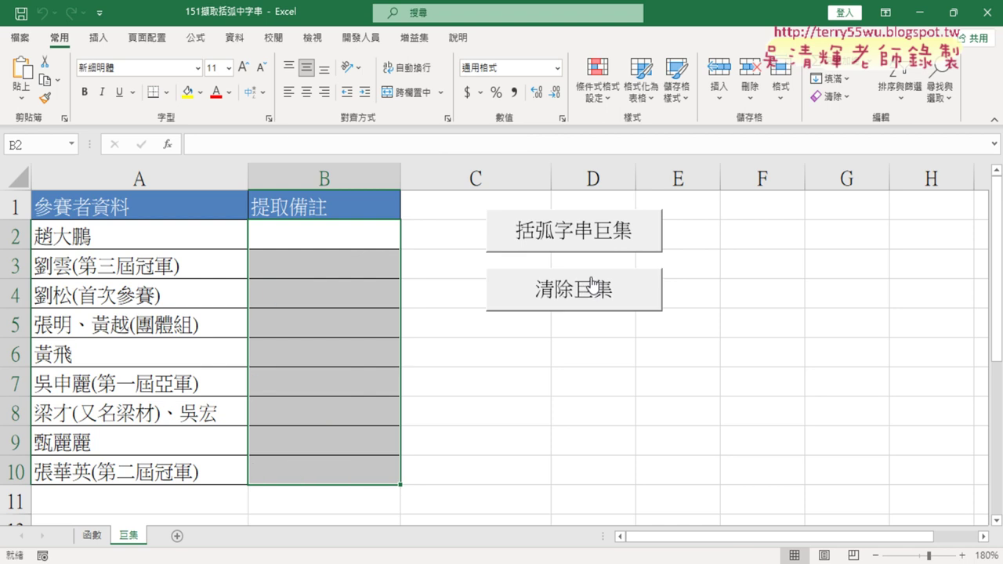
left_click(609, 243)
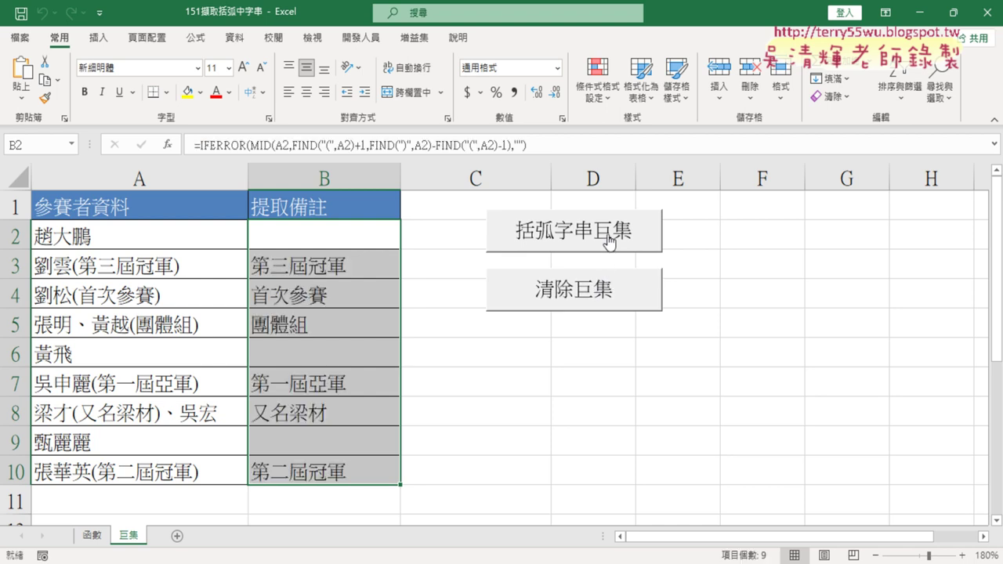
left_click(641, 297)
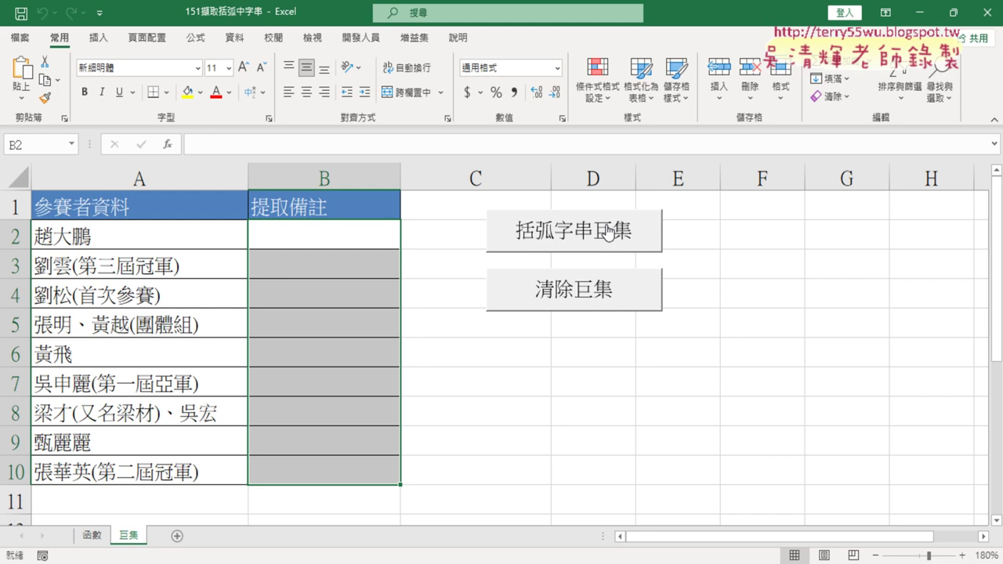
left_click(608, 235)
left_click(608, 292)
left_click(600, 243)
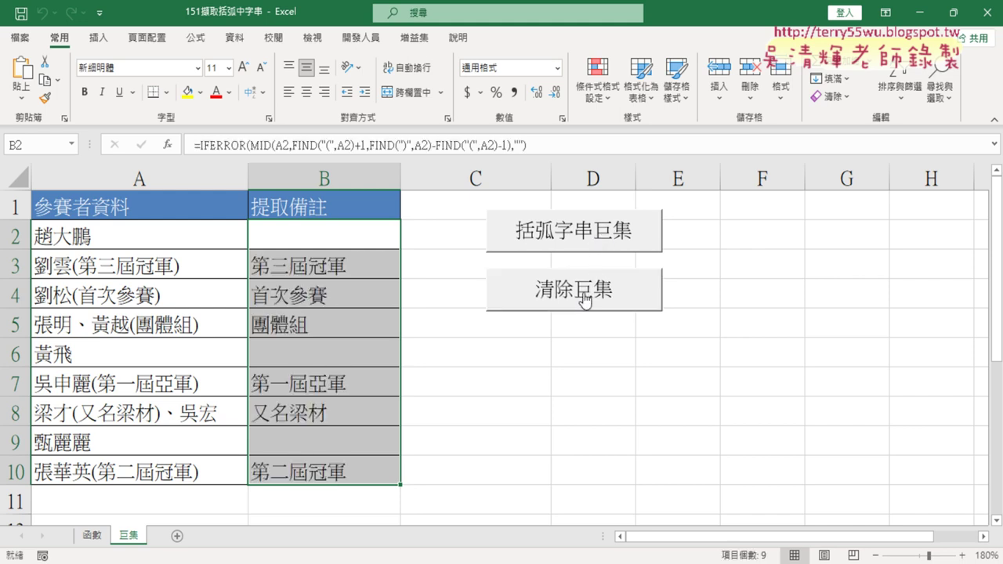
left_click(361, 35)
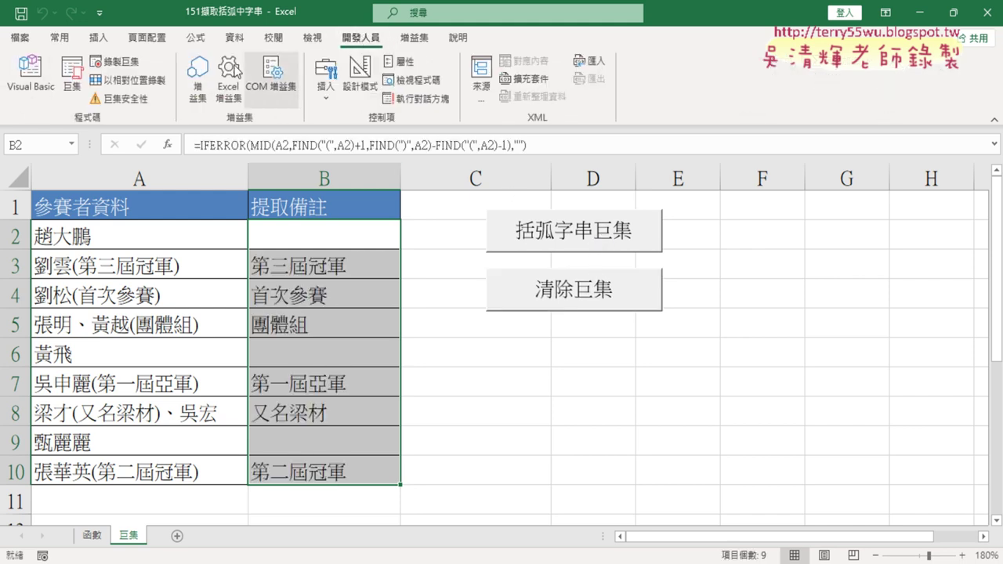
Step: Run 括弧字串巨集 from the Macros list to fill B2:B10 with the bracketed text
left_click(72, 84)
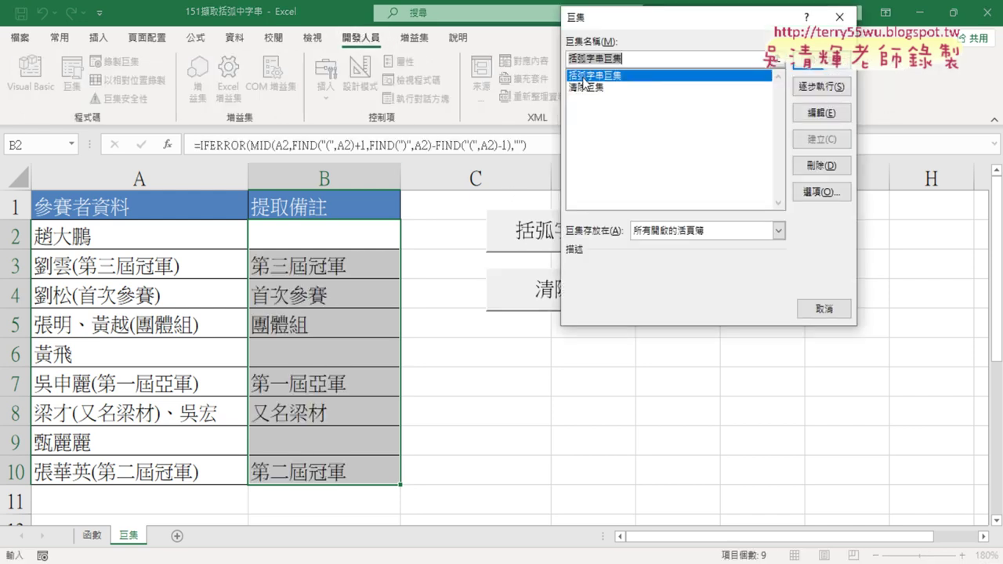
left_click_drag(623, 23, 419, 89)
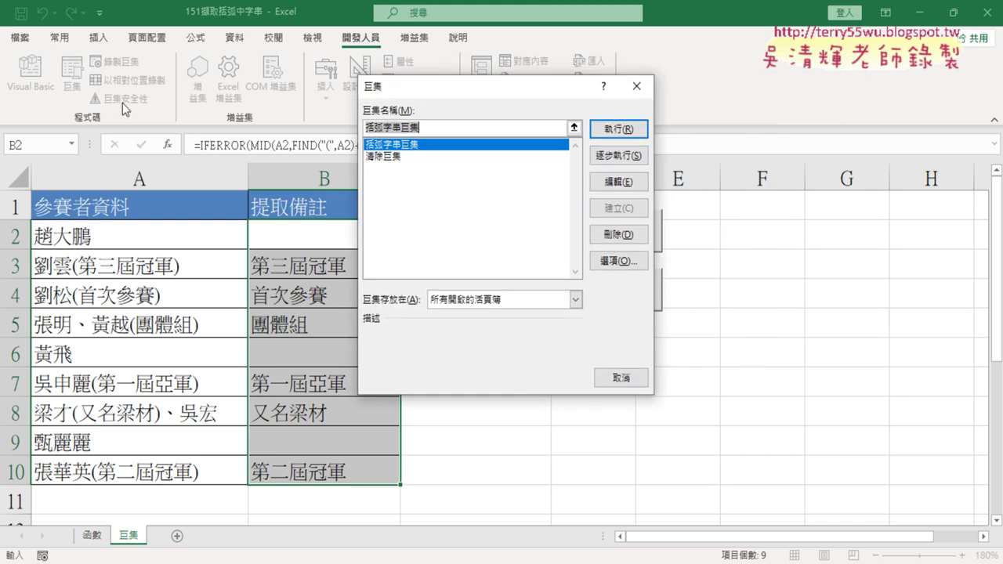
key("Return")
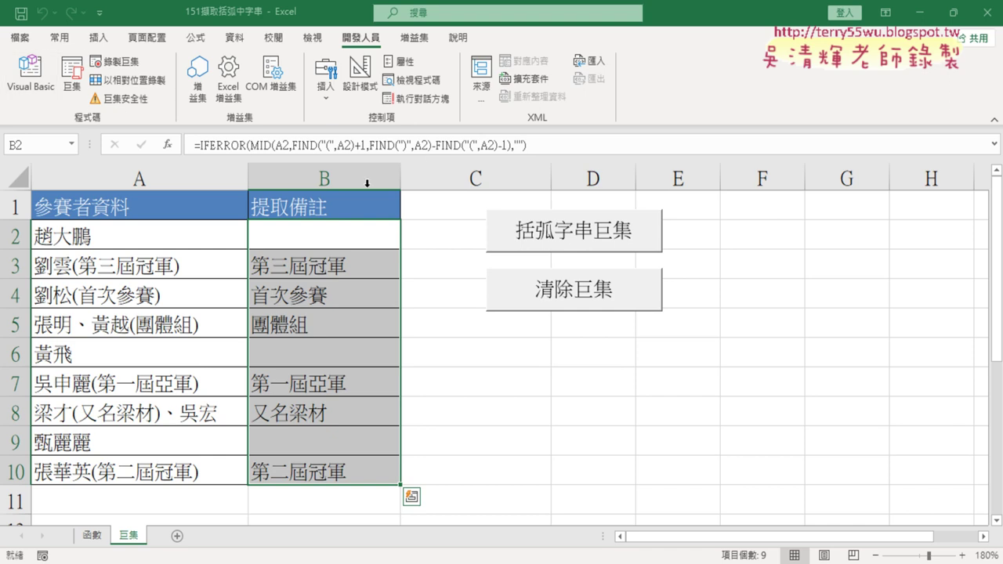
Step: Open Module1 in the VBA editor, maximize its code, and shift the editor right
left_click(41, 83)
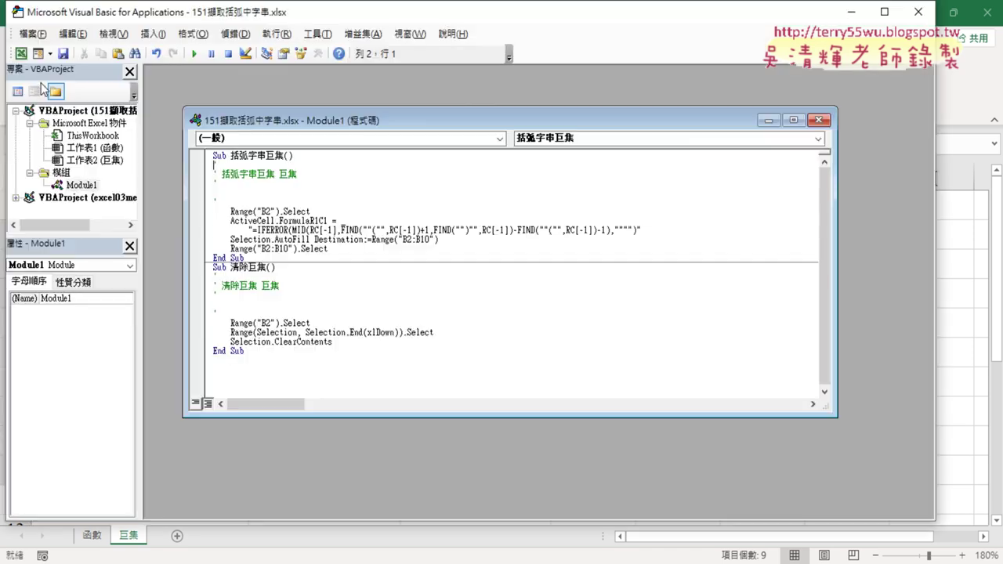
double_click(335, 19)
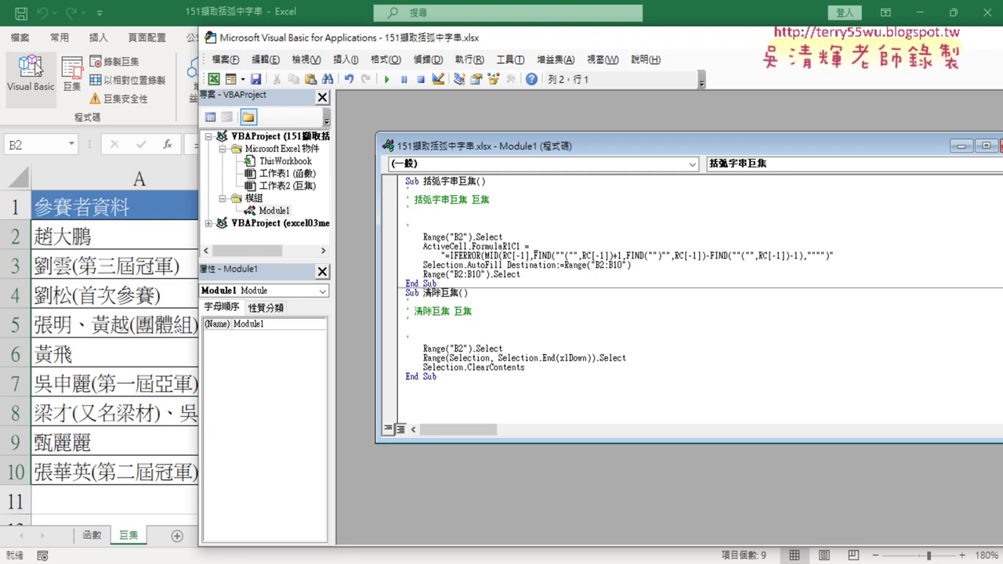
left_click(276, 212)
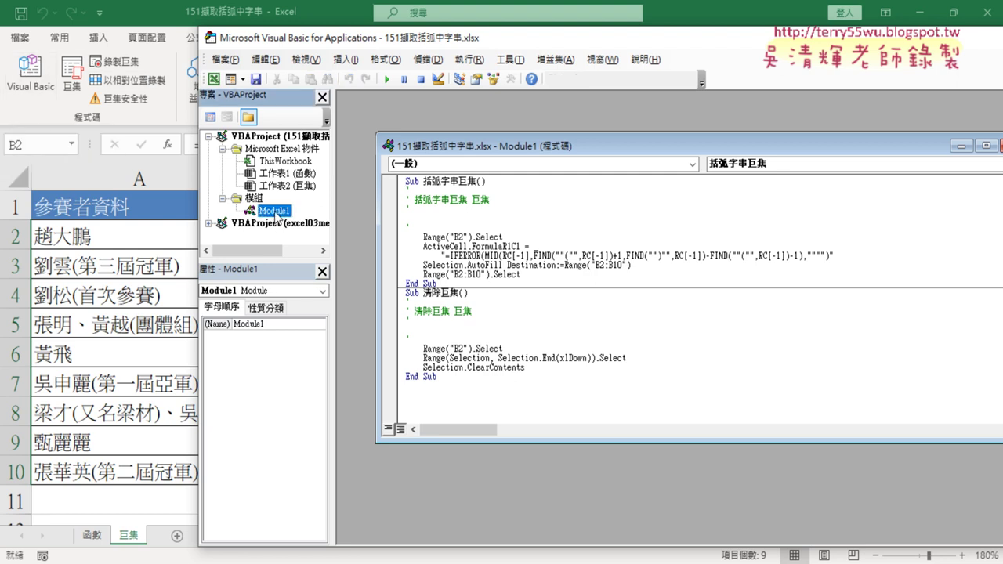
left_click_drag(277, 215, 314, 232)
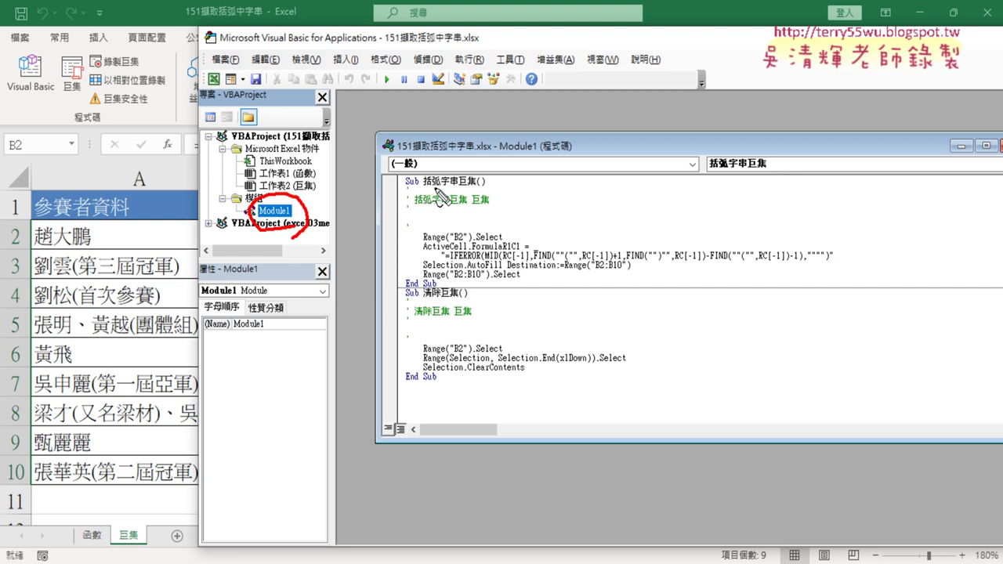
mouse_move(435, 186)
left_mouse_down()
mouse_move(476, 187)
mouse_move(406, 188)
left_mouse_up()
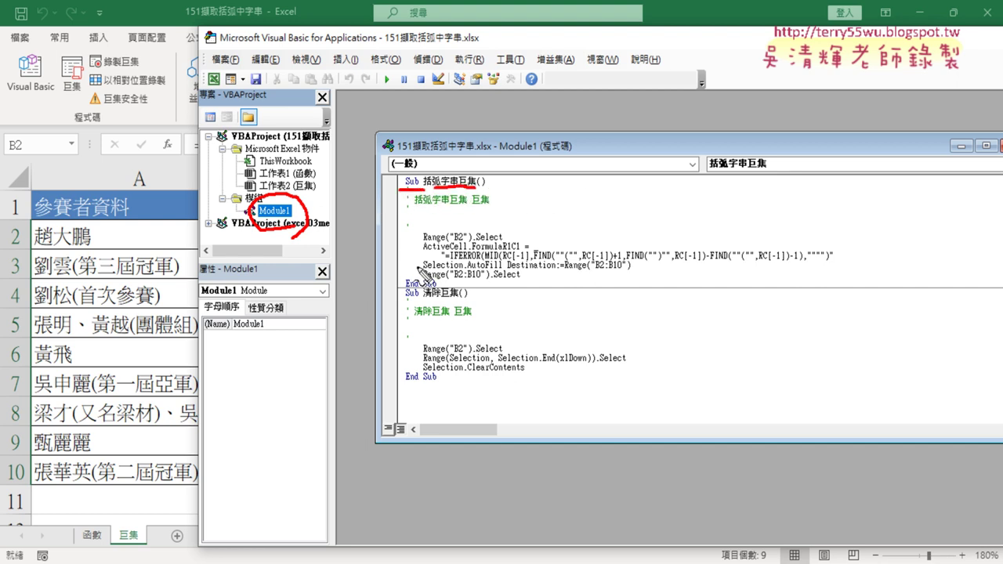
left_click_drag(423, 295, 396, 297)
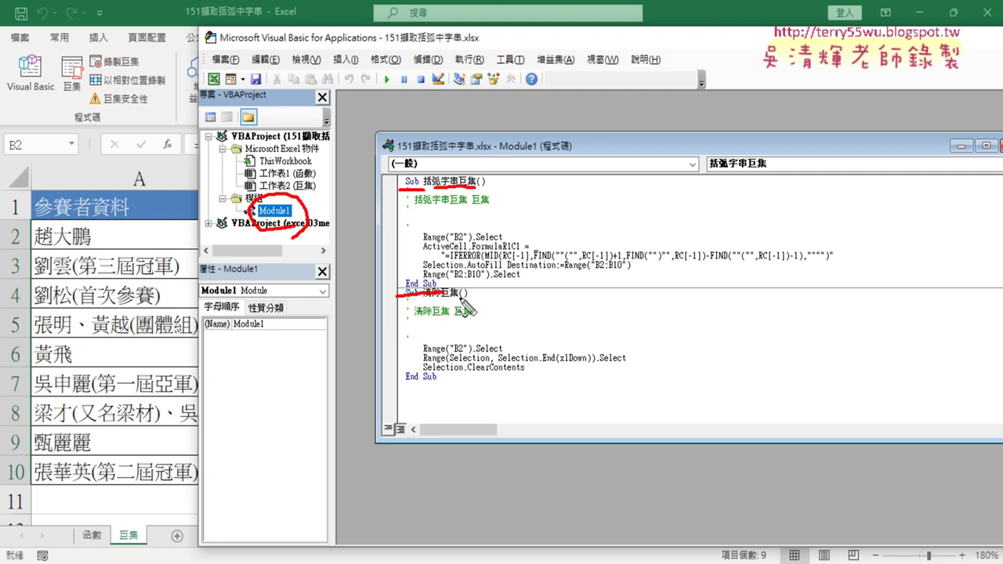
key("Escape")
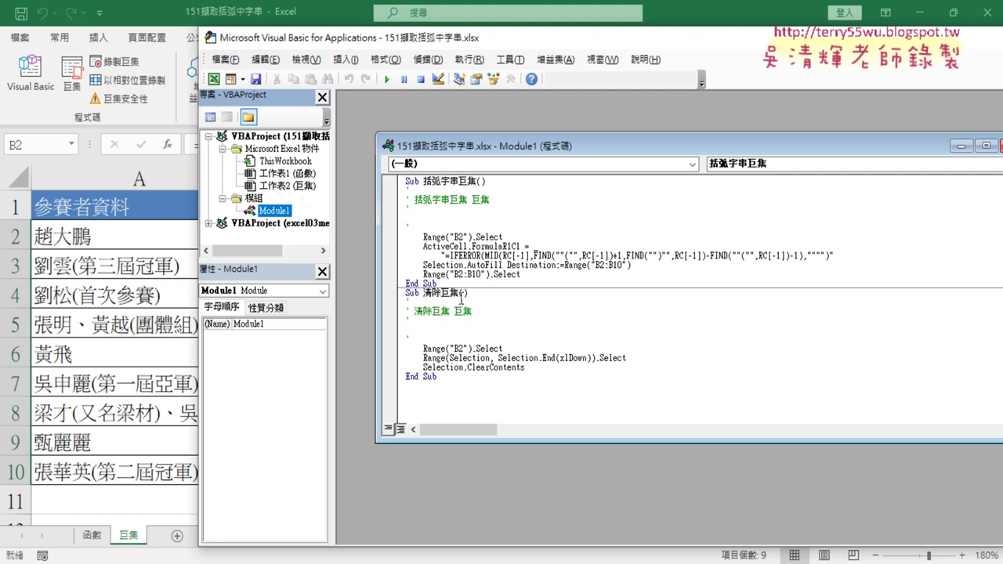
left_click(985, 145)
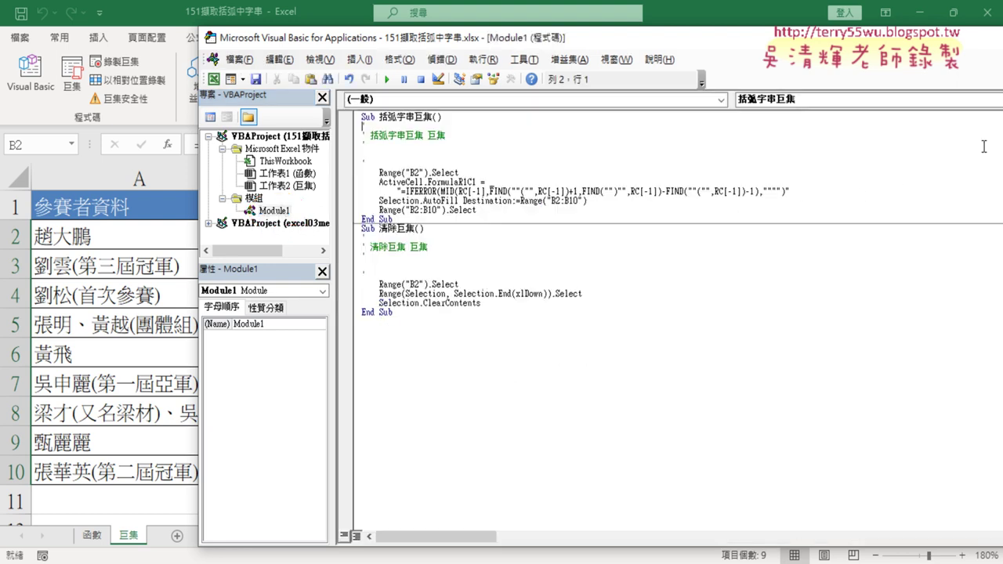
left_click_drag(466, 37, 906, 50)
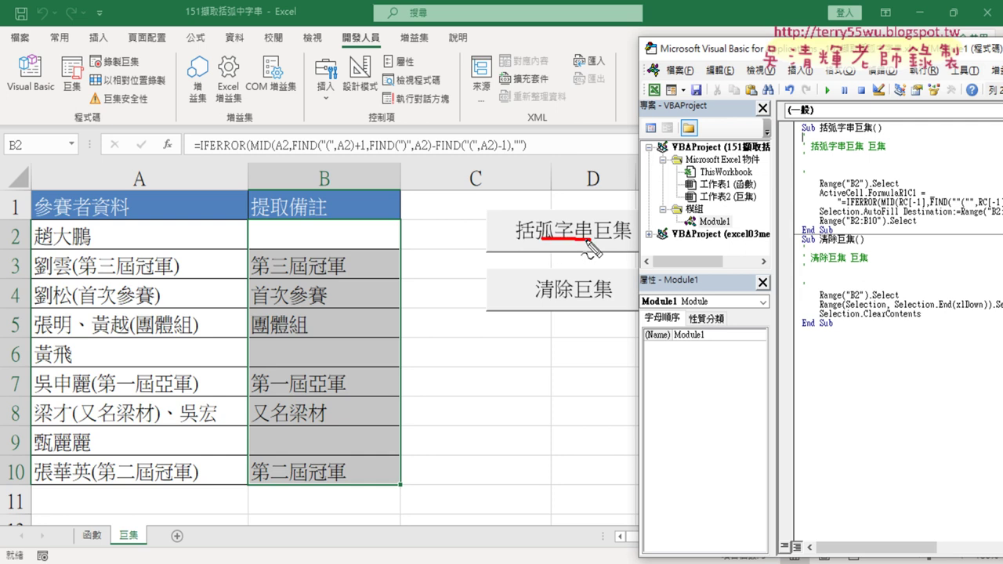
left_click_drag(541, 240, 627, 238)
left_click_drag(825, 134, 863, 132)
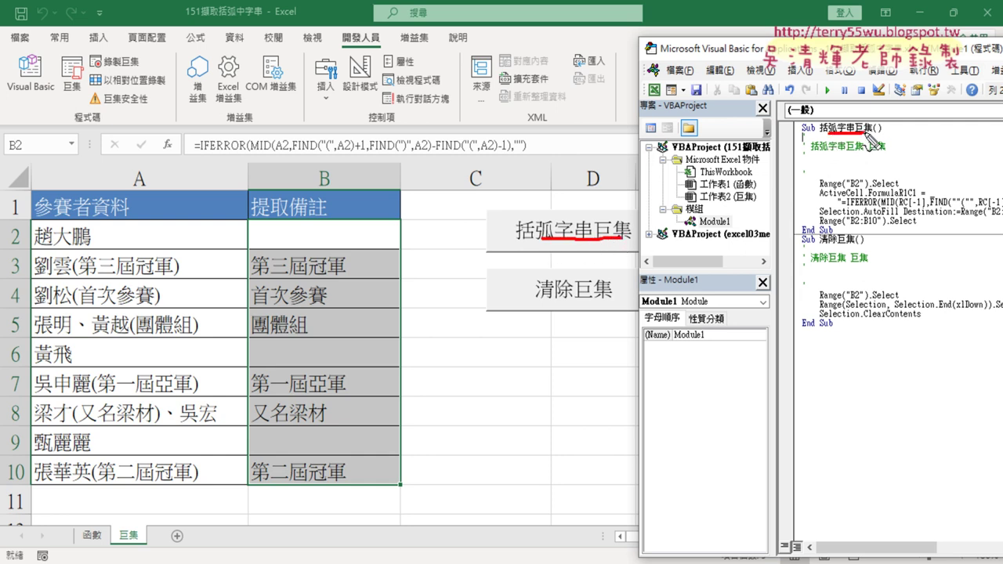
left_click_drag(799, 133, 810, 133)
mouse_move(838, 118)
left_mouse_down()
mouse_move(690, 126)
mouse_move(575, 205)
mouse_move(615, 200)
left_mouse_up()
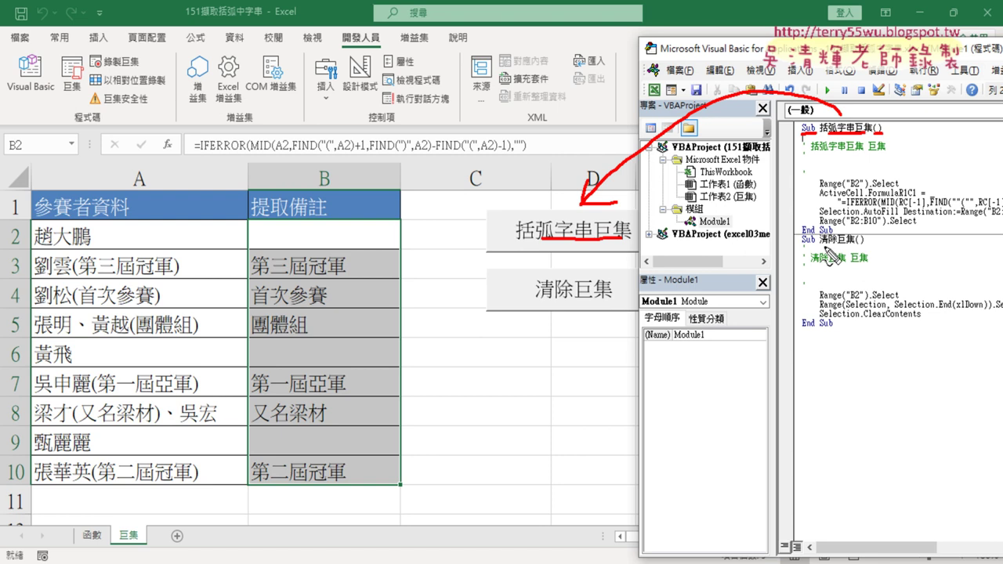
left_click_drag(544, 318, 613, 299)
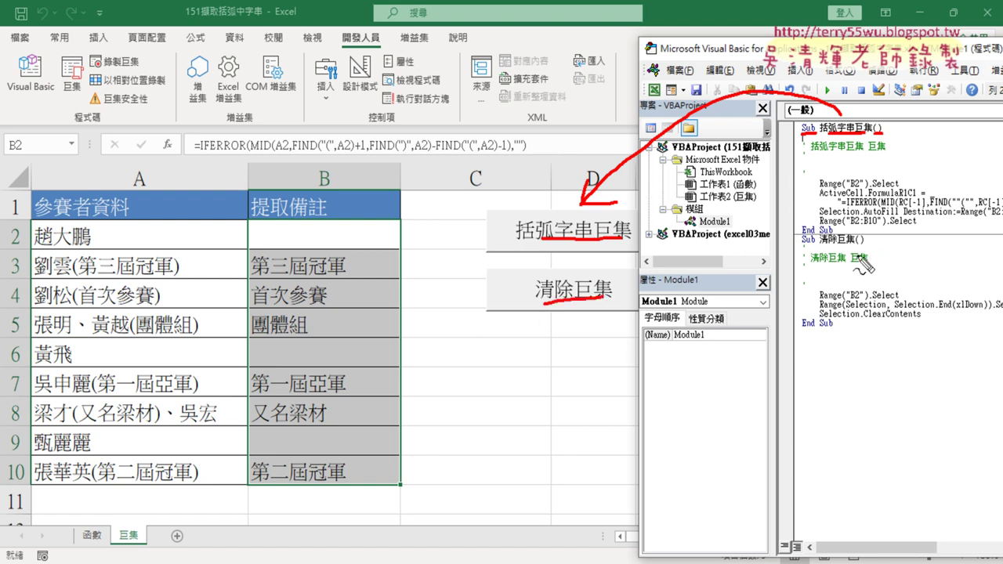
mouse_move(822, 252)
left_mouse_down()
mouse_move(854, 248)
mouse_move(620, 290)
mouse_move(632, 284)
left_mouse_up()
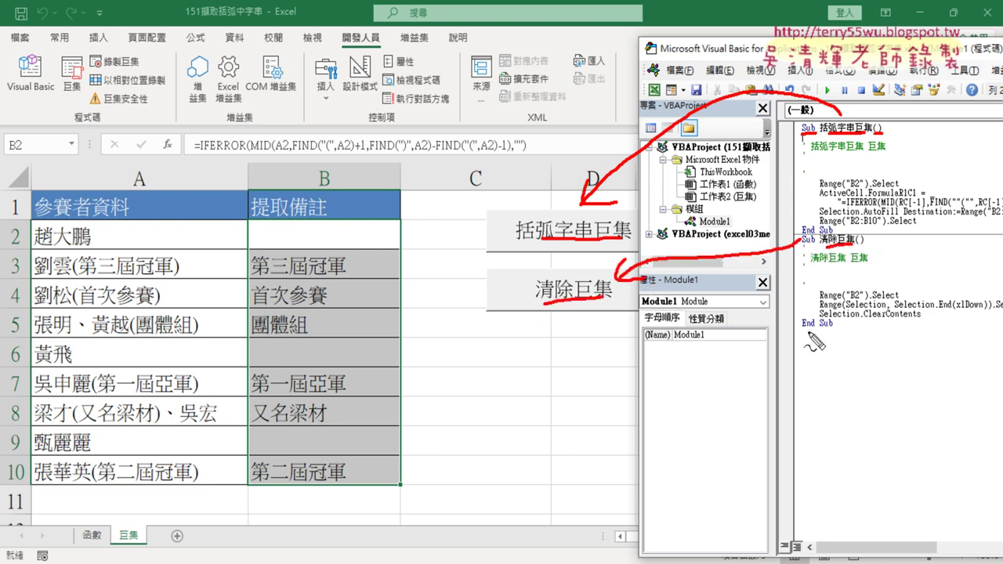
left_click_drag(801, 329, 882, 332)
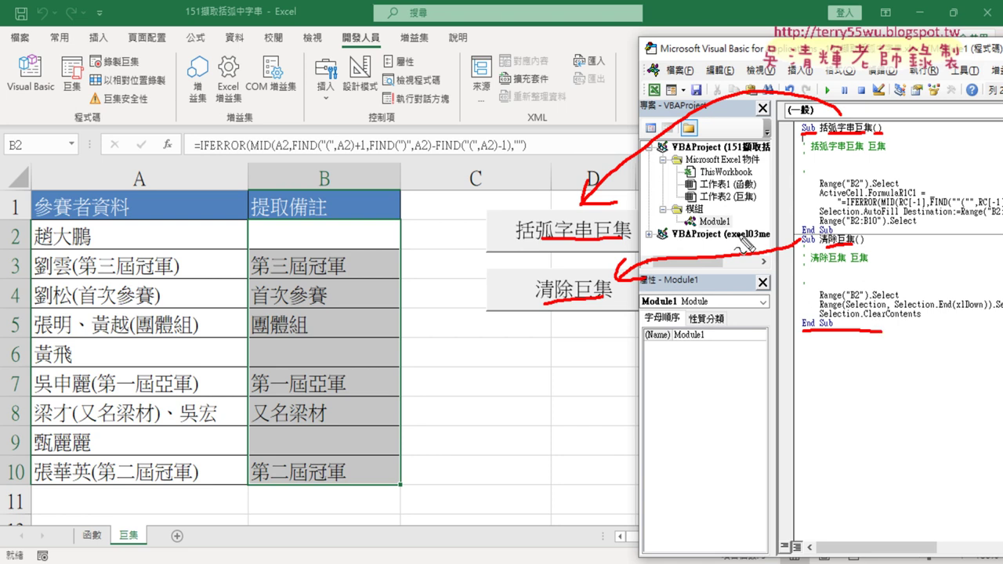
mouse_move(734, 229)
left_mouse_down()
mouse_move(699, 230)
mouse_move(733, 216)
left_mouse_up()
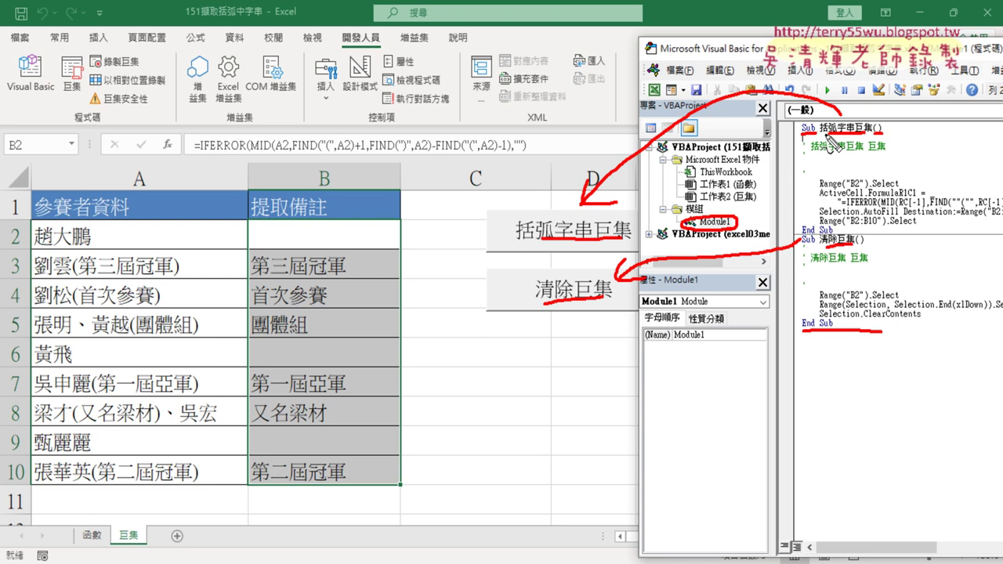
key("Escape")
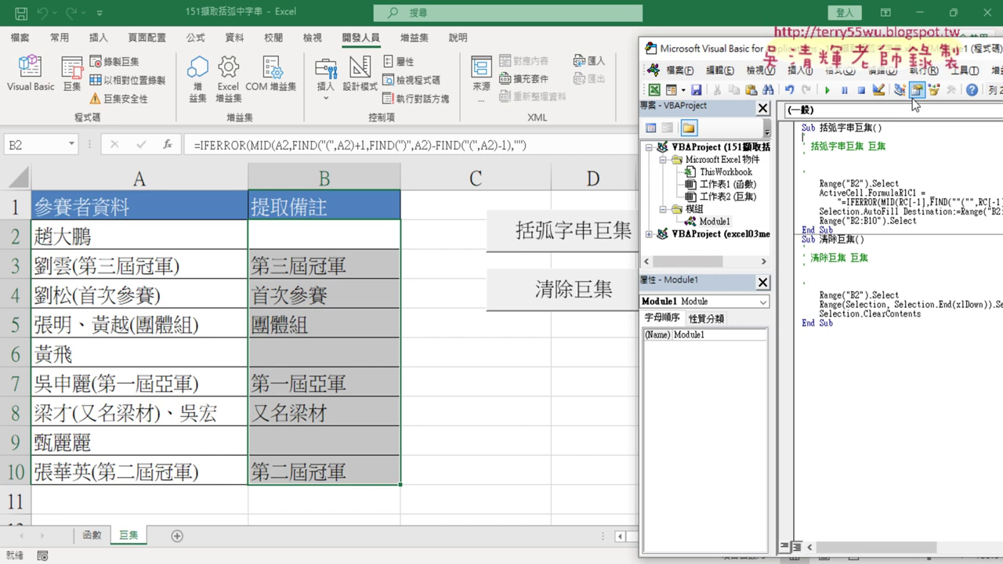
Step: Set the VBA editor's code font size to 14 under Tools > Options > Editor Format
left_click_drag(847, 55, 489, 55)
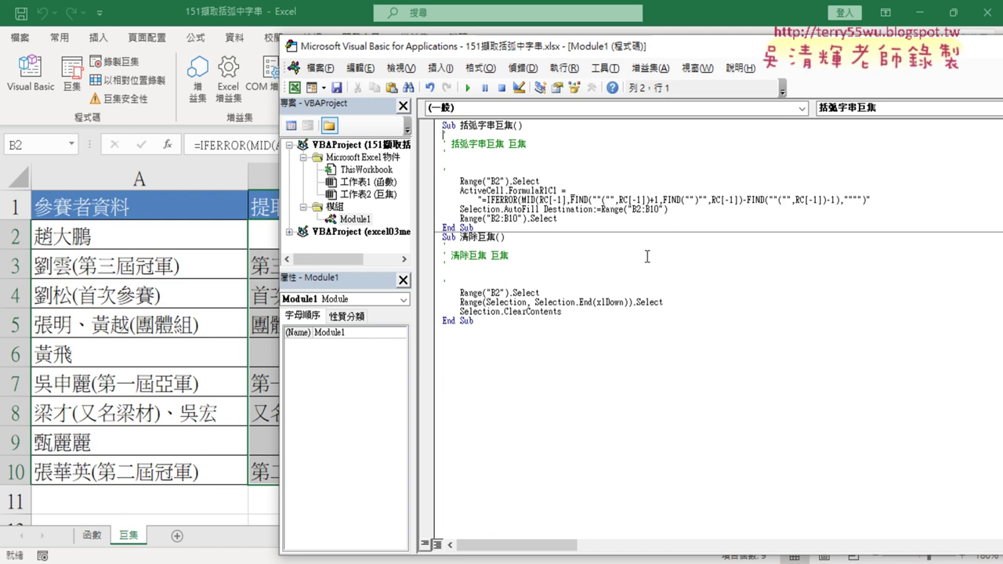
left_click(606, 69)
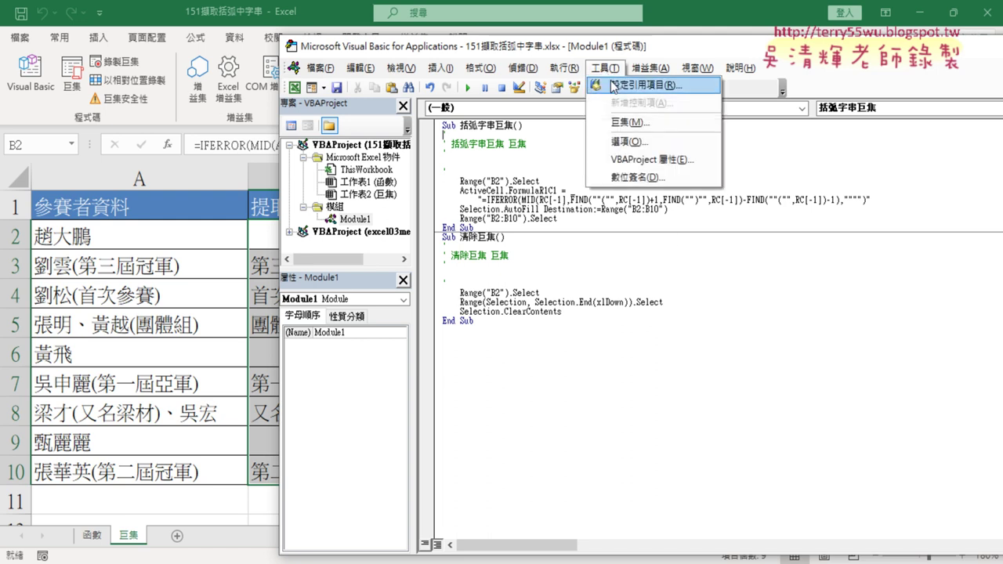
left_click(633, 144)
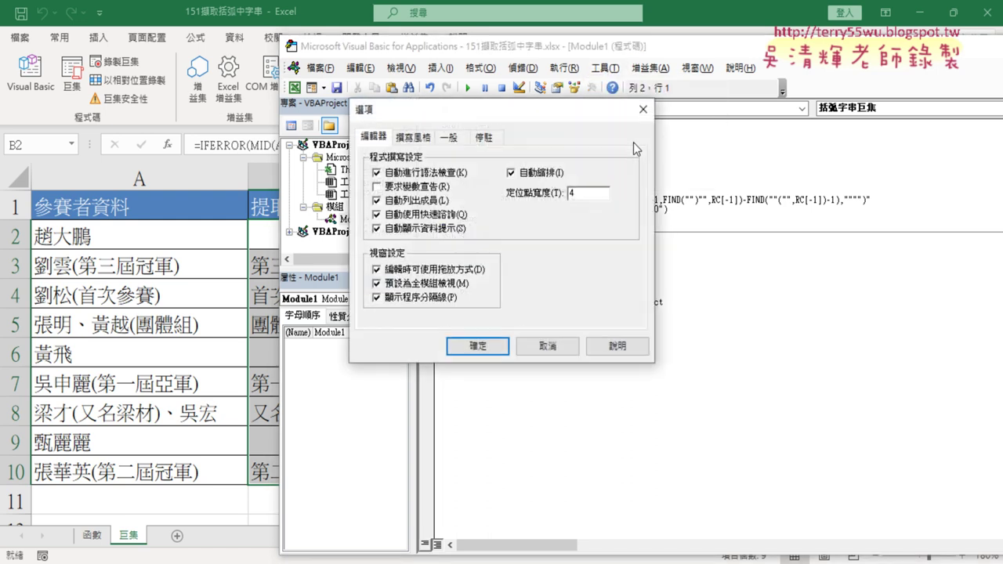
left_click(413, 137)
left_click(572, 207)
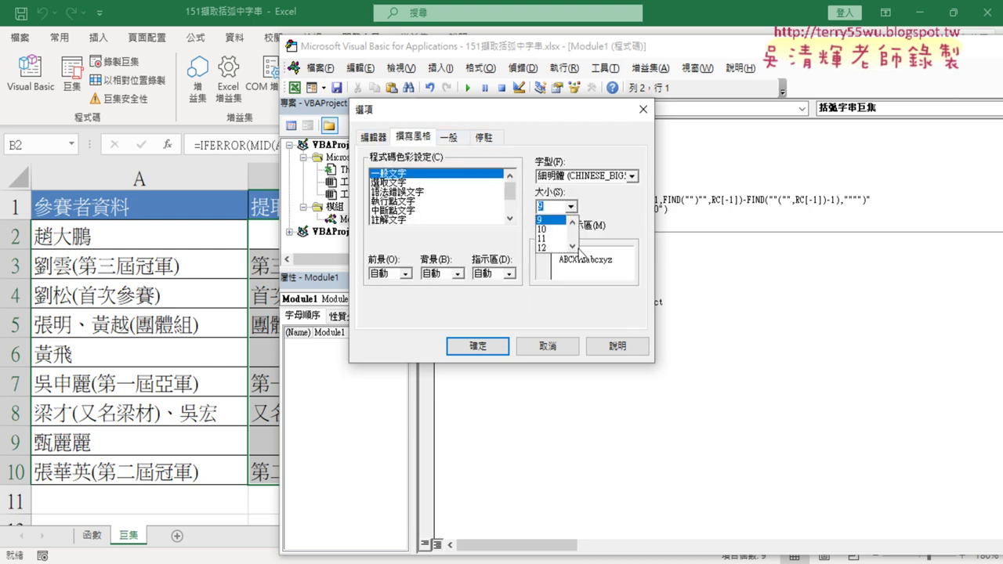
scroll(572, 246, "down", 2)
left_click(548, 248)
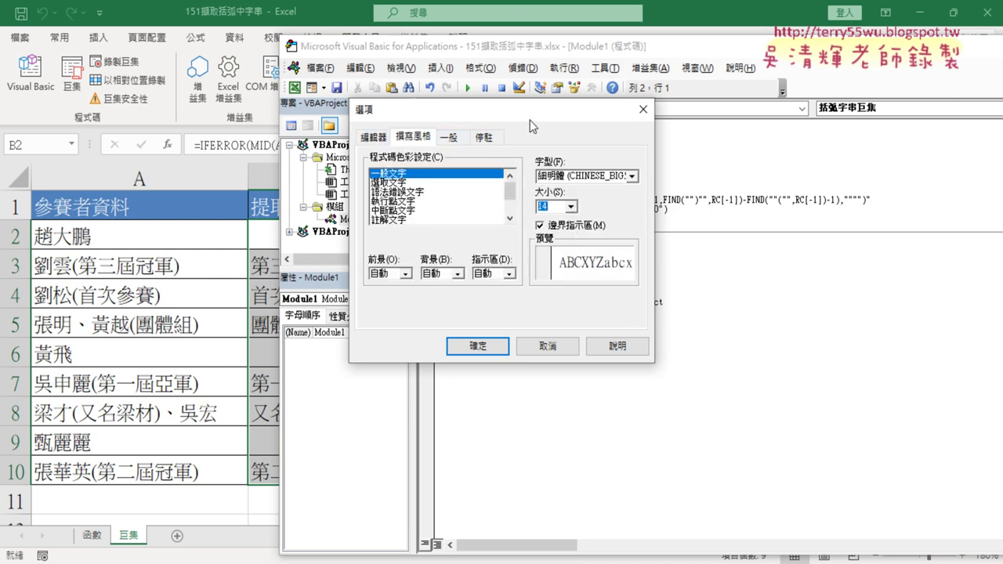
left_click_drag(532, 110, 835, 181)
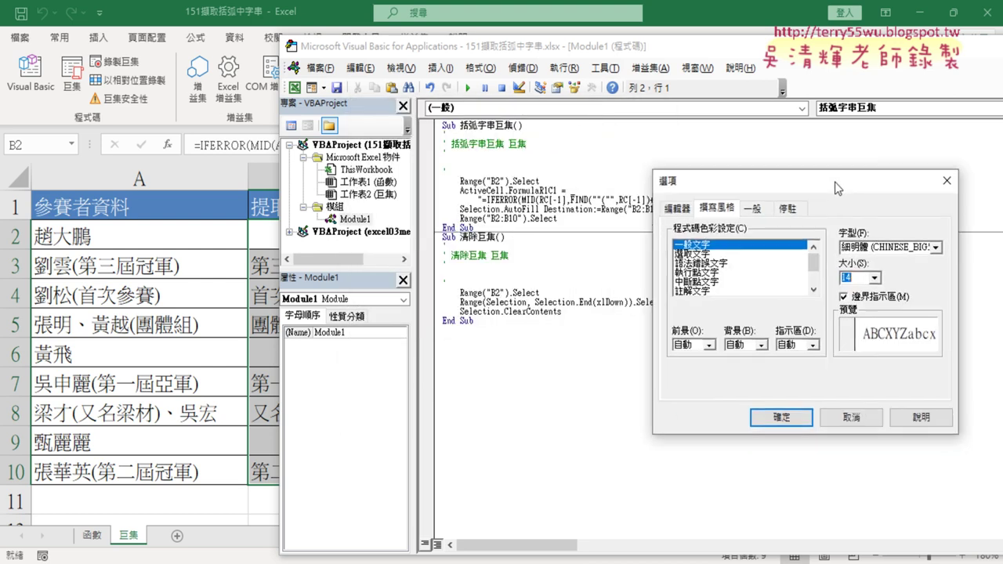
left_click(780, 417)
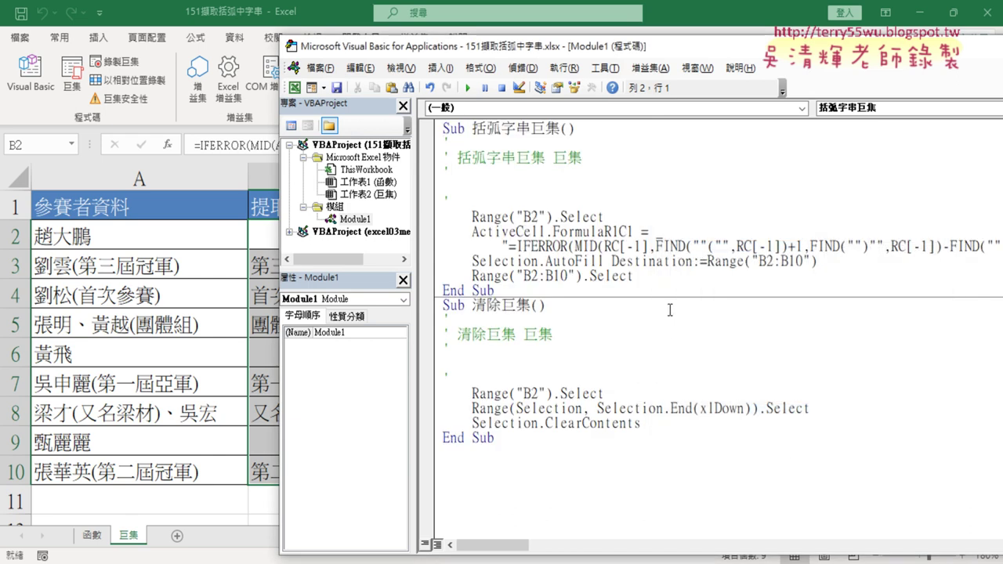
Step: Delete the recorded comment lines from the 括弧字串巨集 macro and review its statements
mouse_move(495, 201)
left_mouse_down()
mouse_move(448, 174)
mouse_move(444, 142)
left_mouse_up()
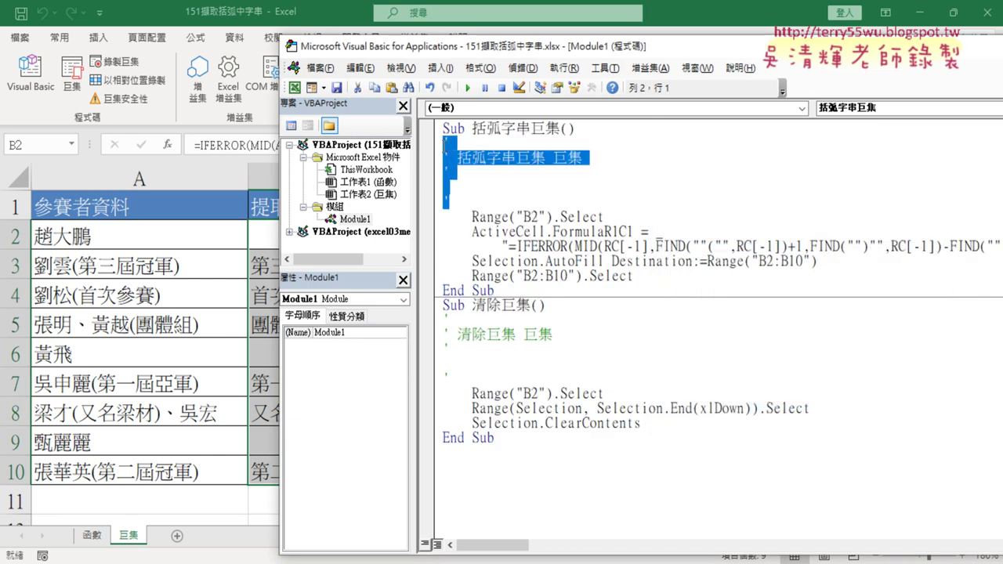
key("Delete")
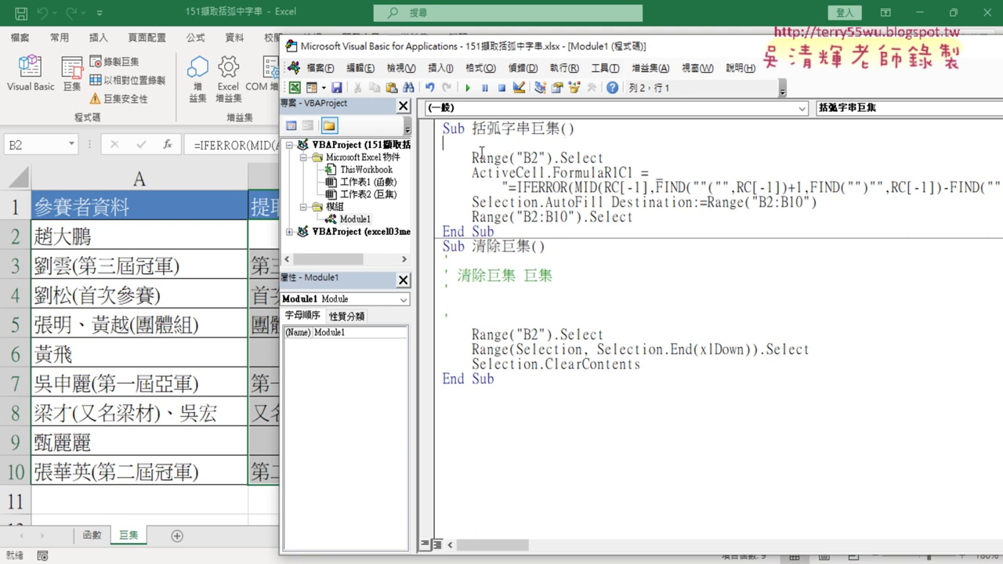
left_click_drag(471, 158, 604, 155)
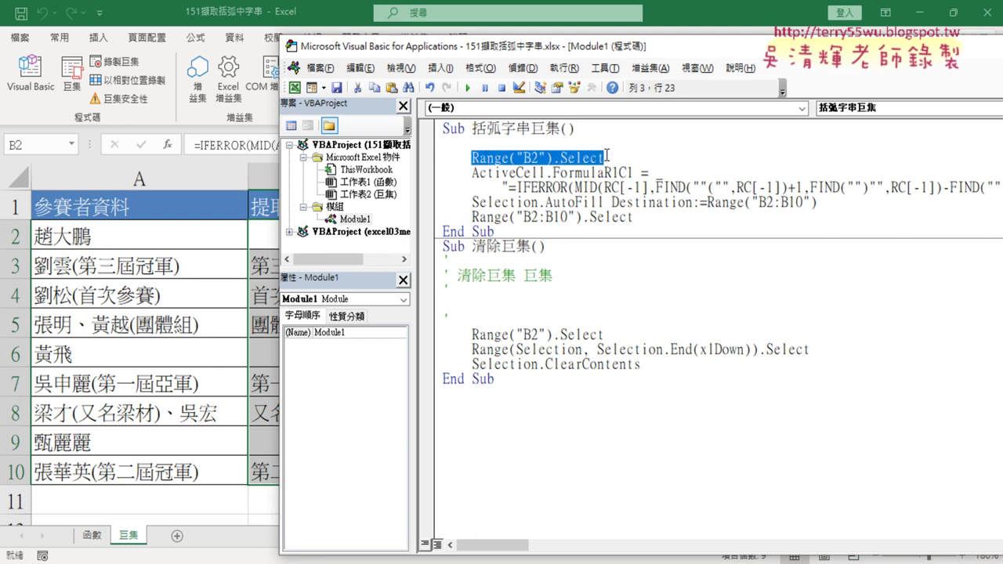
left_click_drag(472, 172, 644, 187)
left_click(639, 206)
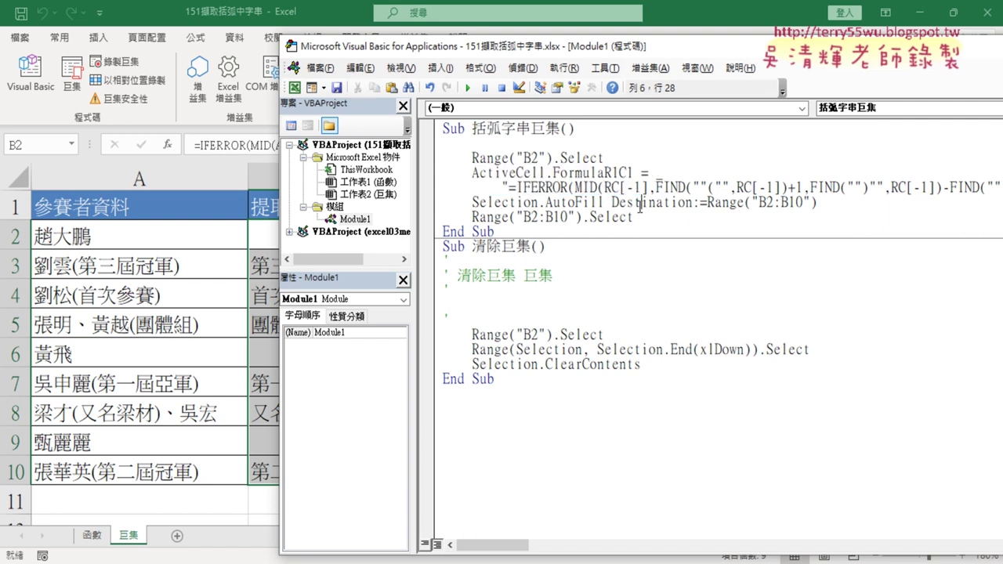
left_click(502, 144)
Step: Delete the comment lines from the 清除巨集 macro and review the remaining code
left_click_drag(479, 315, 457, 266)
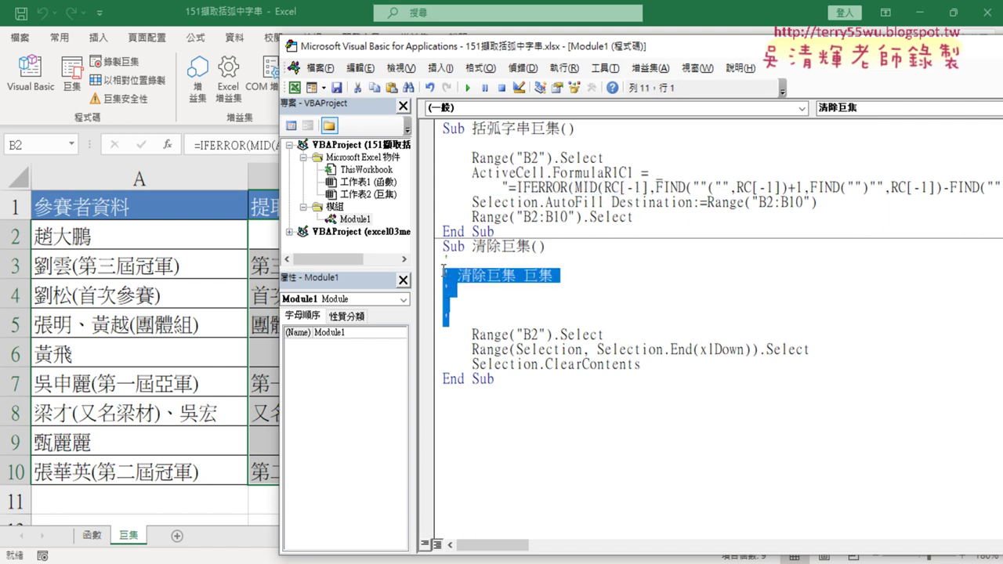
key("Delete")
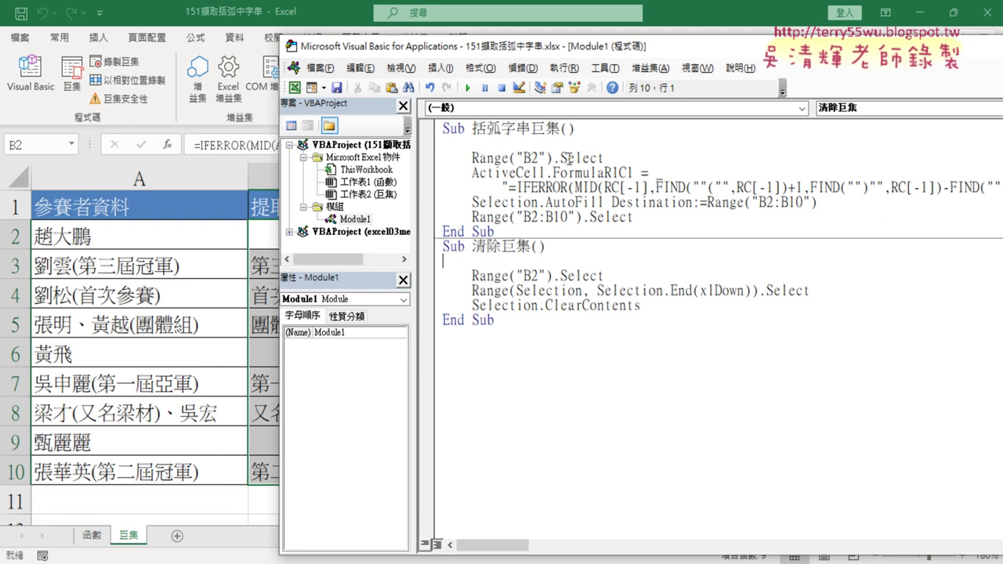
left_click(567, 159)
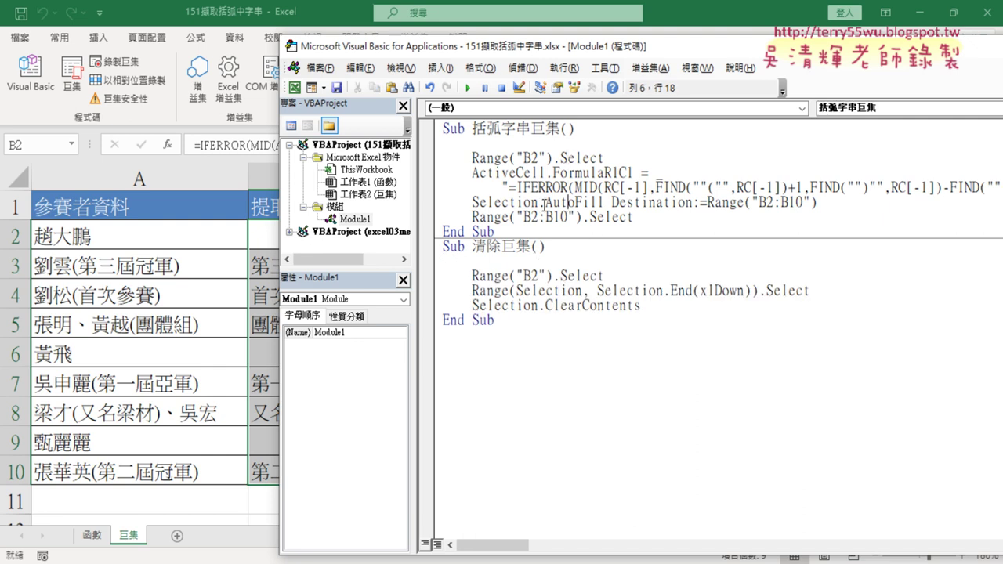
left_click(503, 172)
left_click_drag(634, 217, 412, 221)
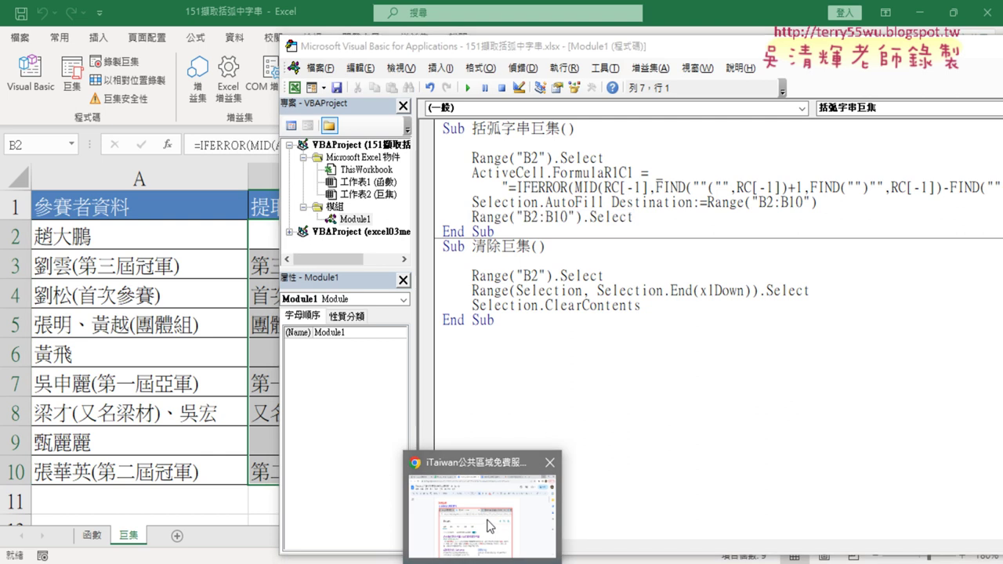
Step: Navigate Drive to _雲端白板畫面 > 01_文字與資料函數 and open 151擷取括弧內字串.docx
left_click(478, 462)
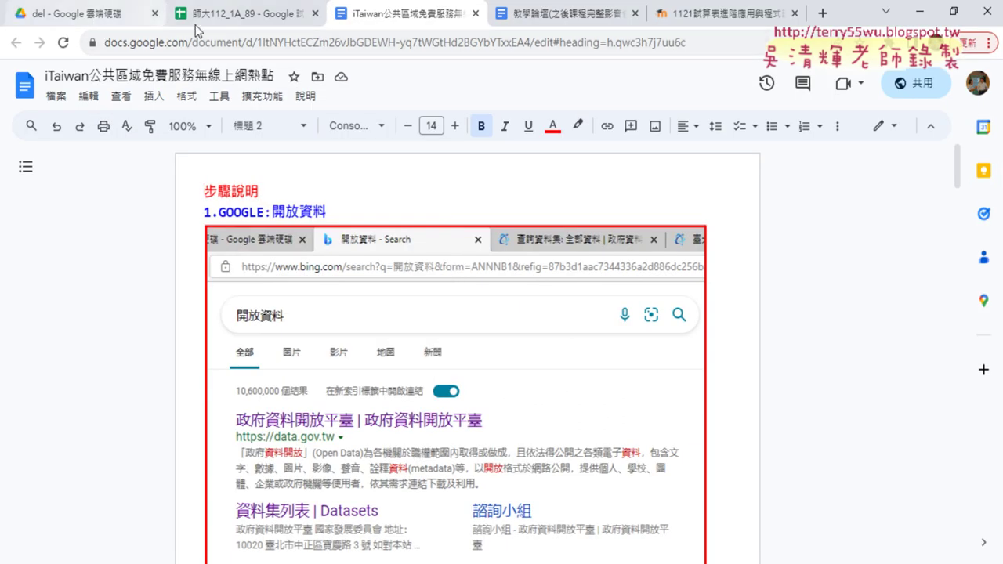
left_click(121, 14)
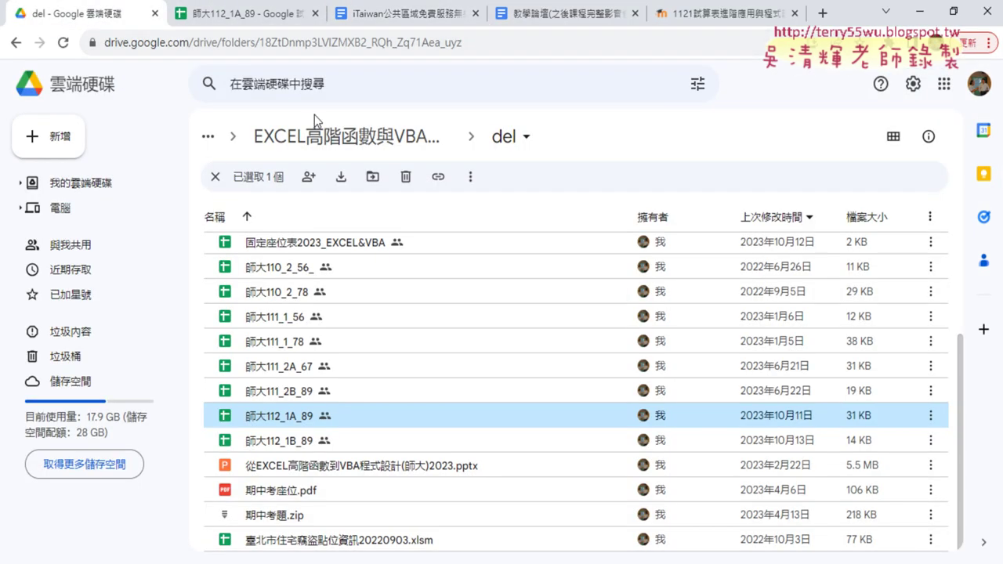
left_click(337, 136)
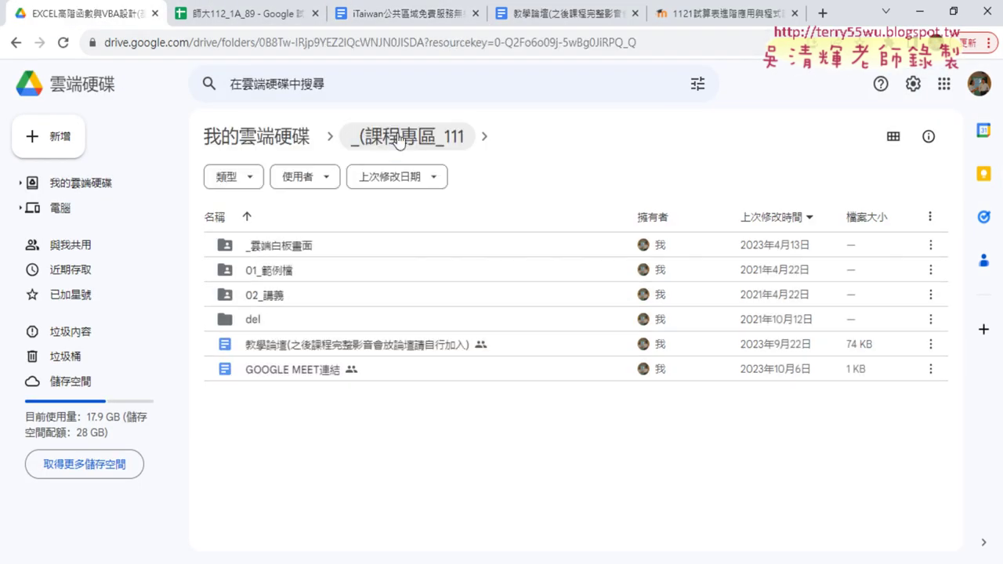
double_click(313, 244)
double_click(387, 249)
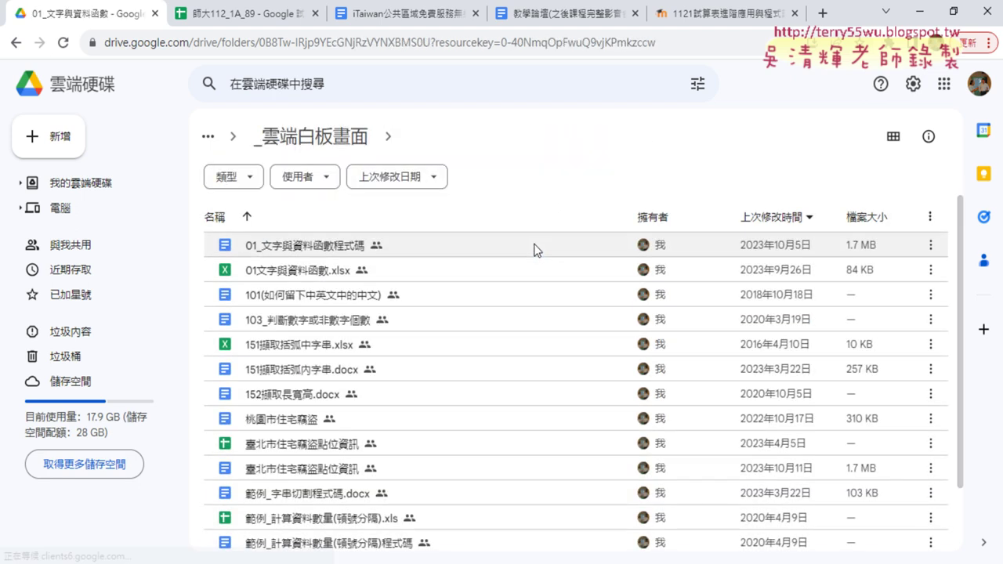
double_click(280, 372)
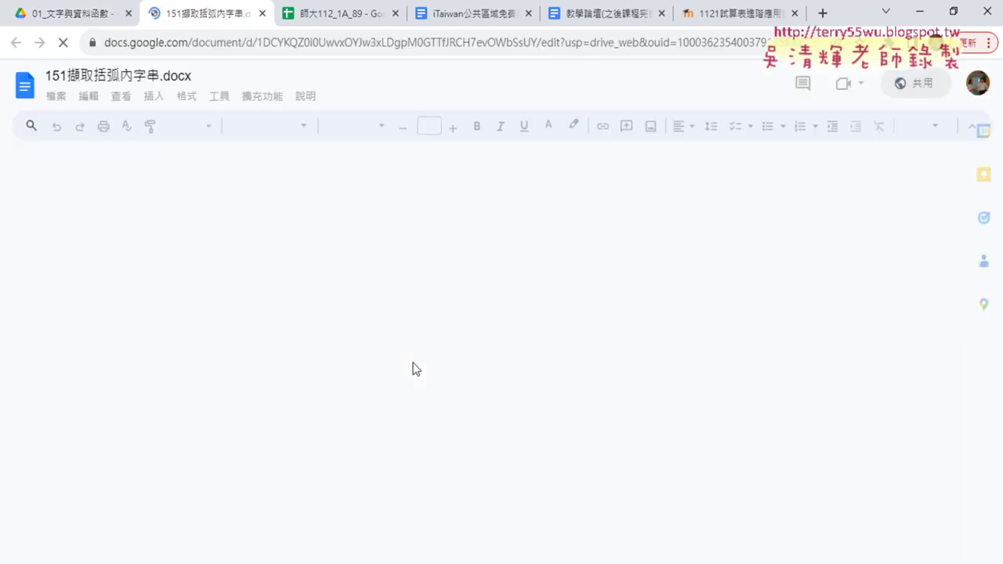
Step: Scroll to the VBA listing and highlight its comment lines, including '3.控點向下填滿
scroll(710, 358, "down", 10)
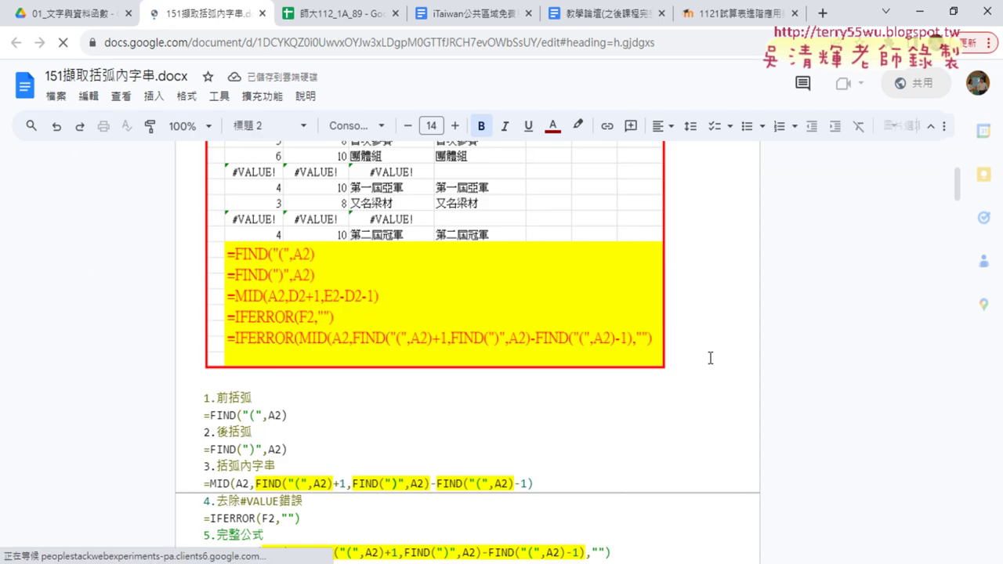
scroll(709, 358, "down", 5)
scroll(709, 361, "down", 3)
scroll(709, 360, "down", 2)
scroll(713, 363, "down", 3)
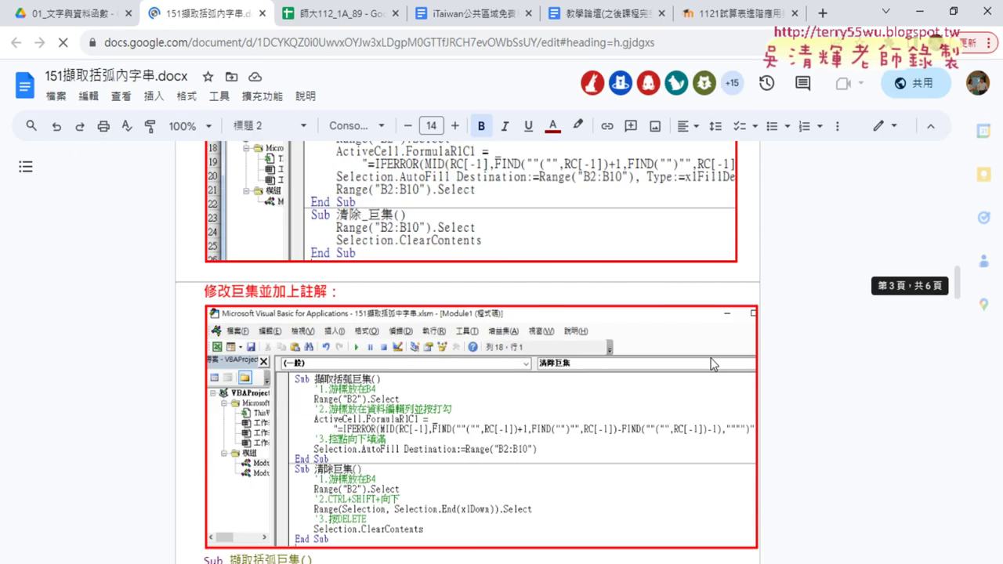
scroll(712, 363, "up", 1)
scroll(709, 360, "down", 3)
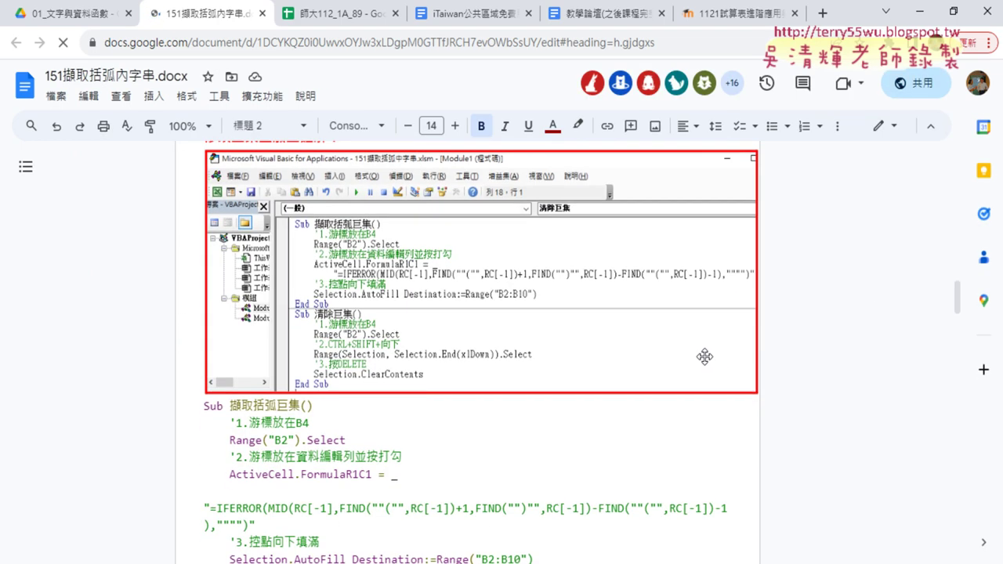
scroll(705, 357, "down", 1)
scroll(705, 357, "down", 1)
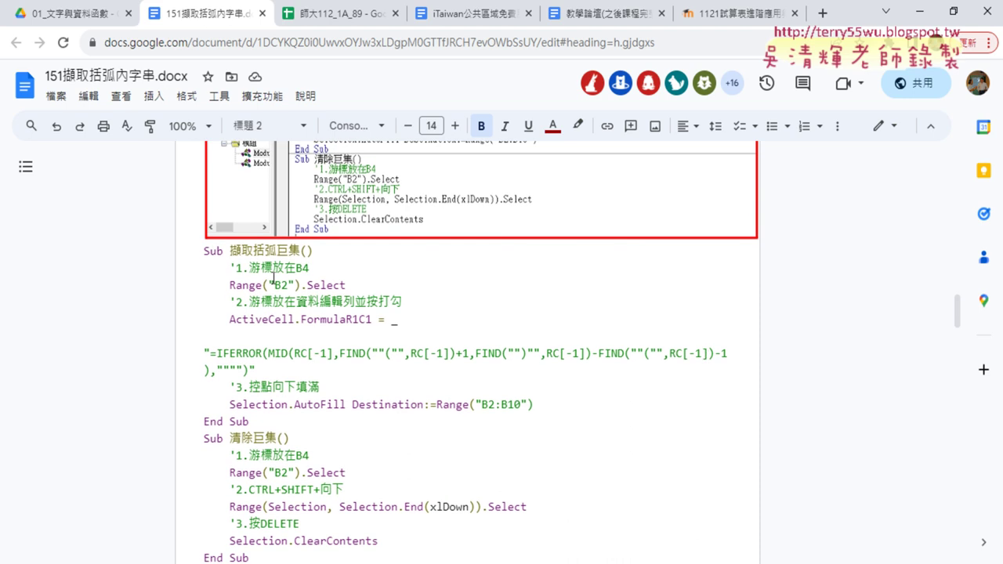
left_click_drag(230, 268, 324, 268)
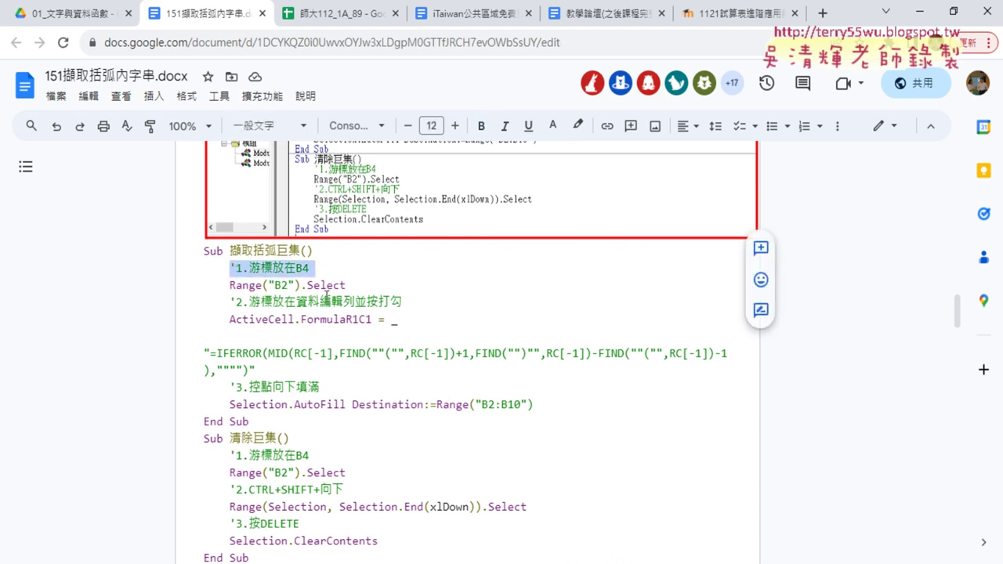
left_click_drag(228, 302, 417, 304)
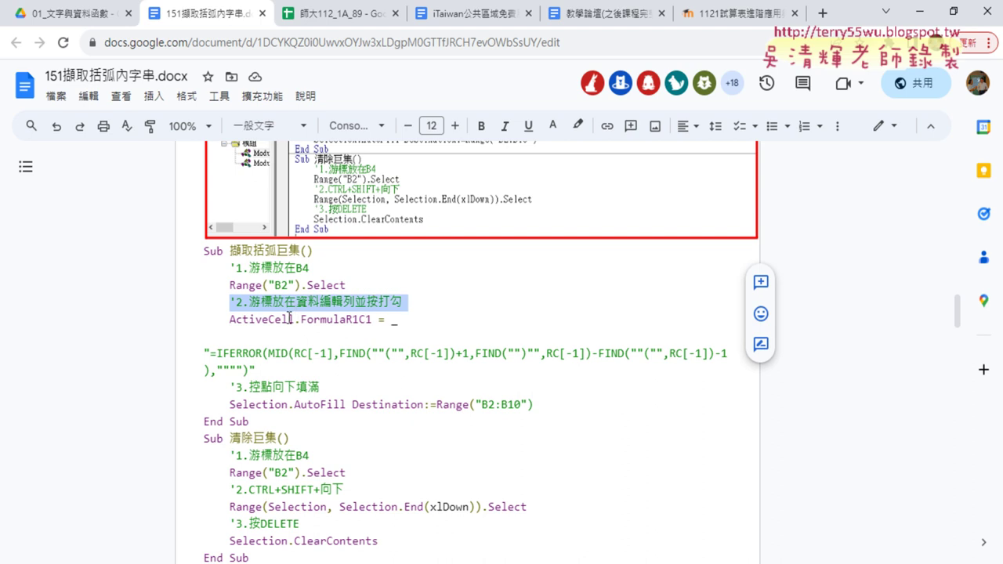
left_click_drag(230, 320, 294, 321)
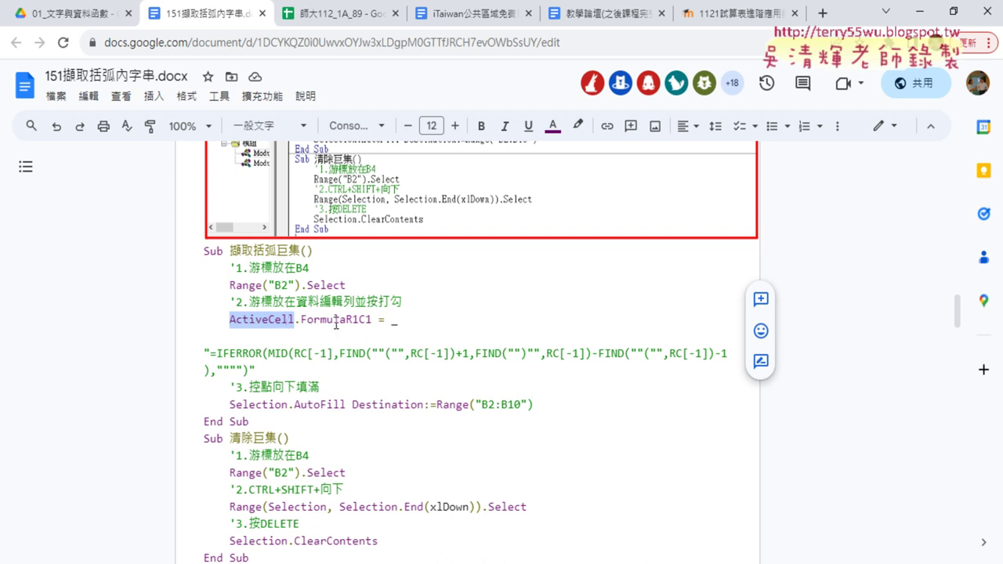
left_click(323, 387)
left_click_drag(322, 387, 230, 392)
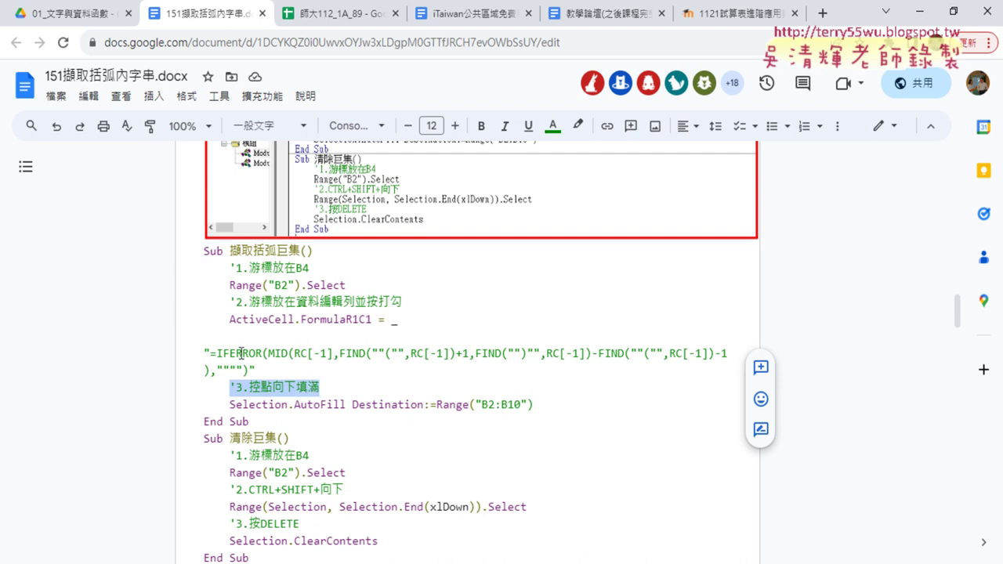
Step: Select both macros' commented code, from Sub 擷取括弧巨集 through the final End Sub
left_click(204, 250)
scroll(276, 428, "down", 2)
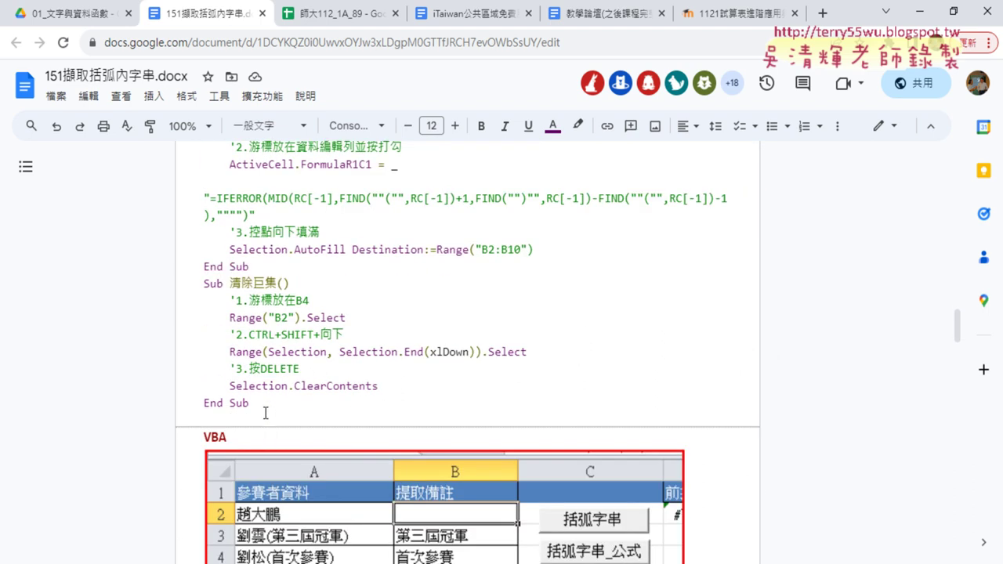
left_click(264, 407, "shift")
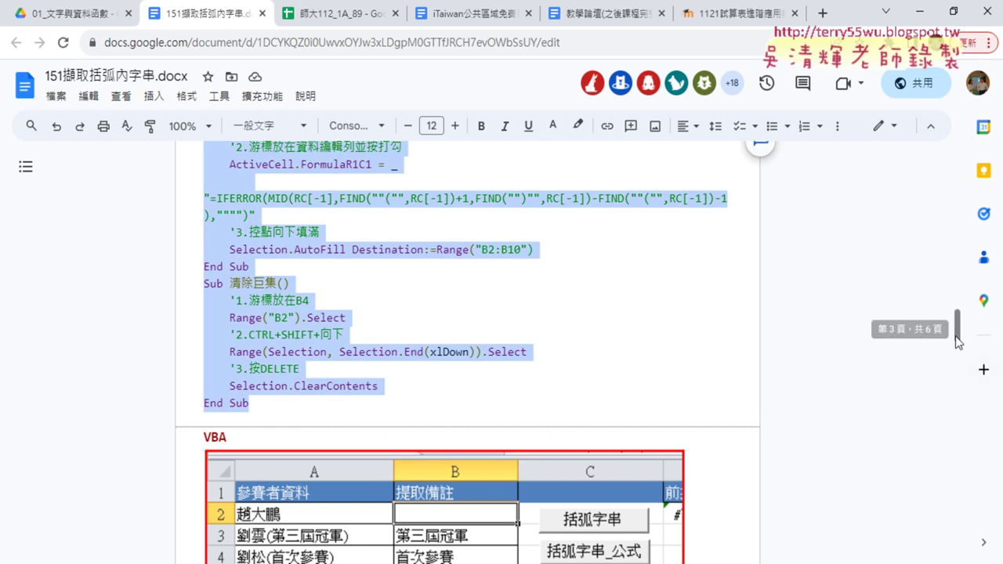
Step: Replace all of Module1's recorded code with the pasted, commented versions of both macros
left_click(919, 11)
left_click(533, 319)
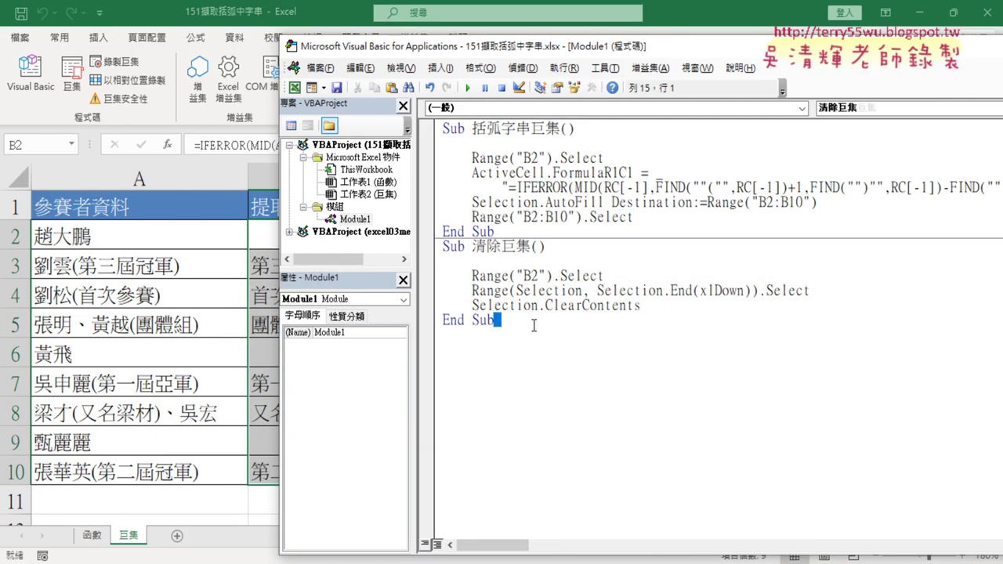
key("ctrl+a")
key("ctrl+v")
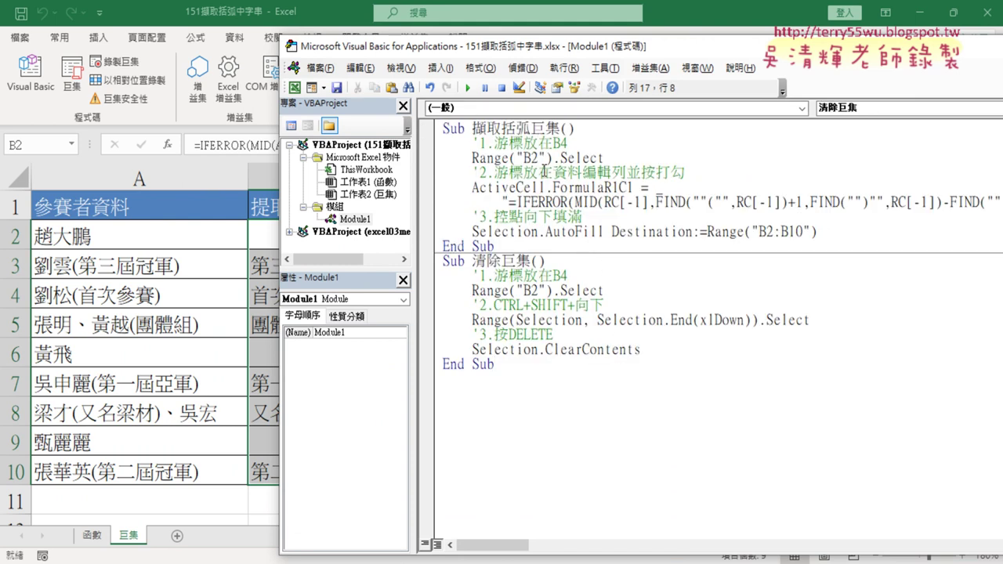
Step: Review the pasted comments in both macros, then shift the code window right toward the sheet
left_click(546, 170)
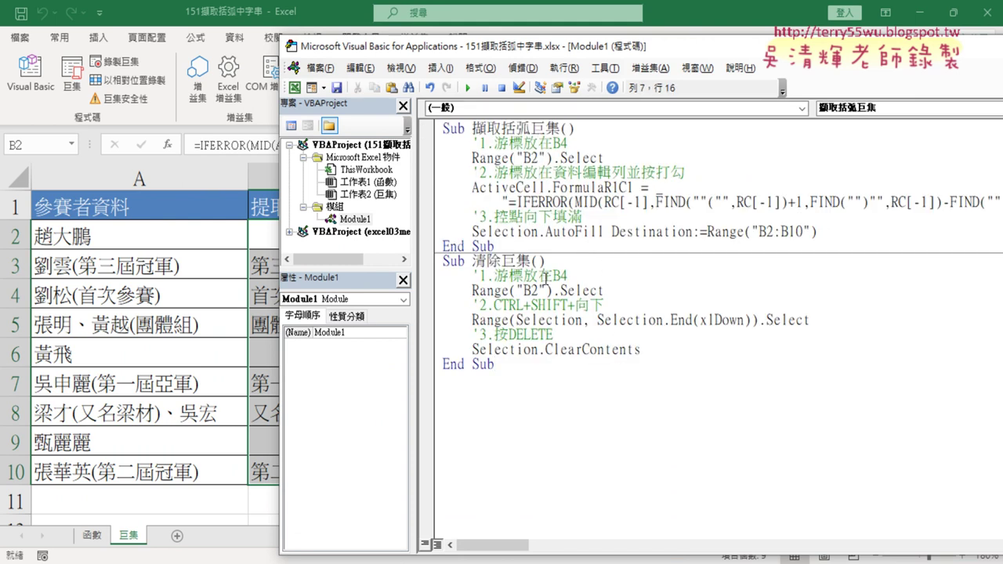
left_click(540, 276)
left_click(558, 334)
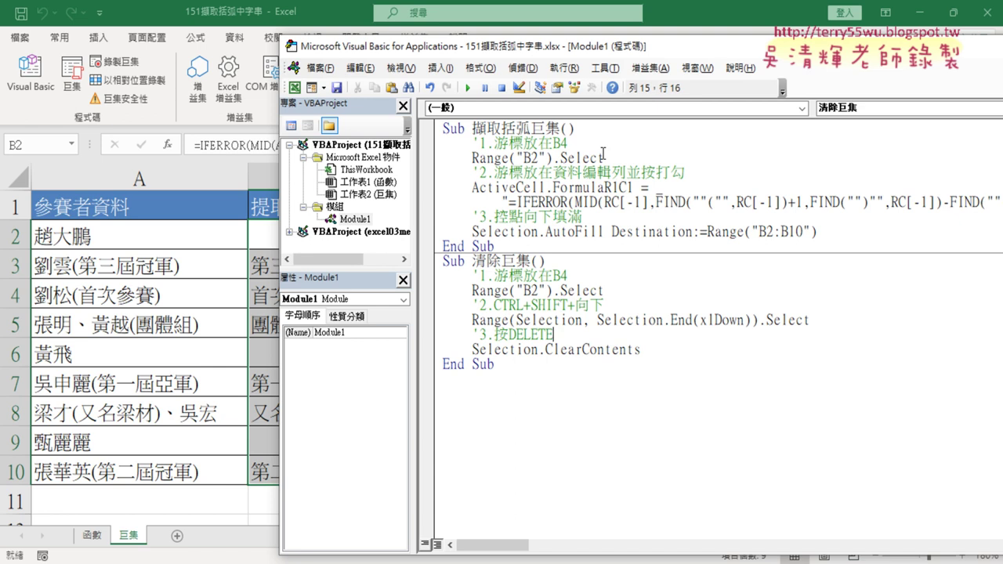
left_click_drag(578, 59, 728, 54)
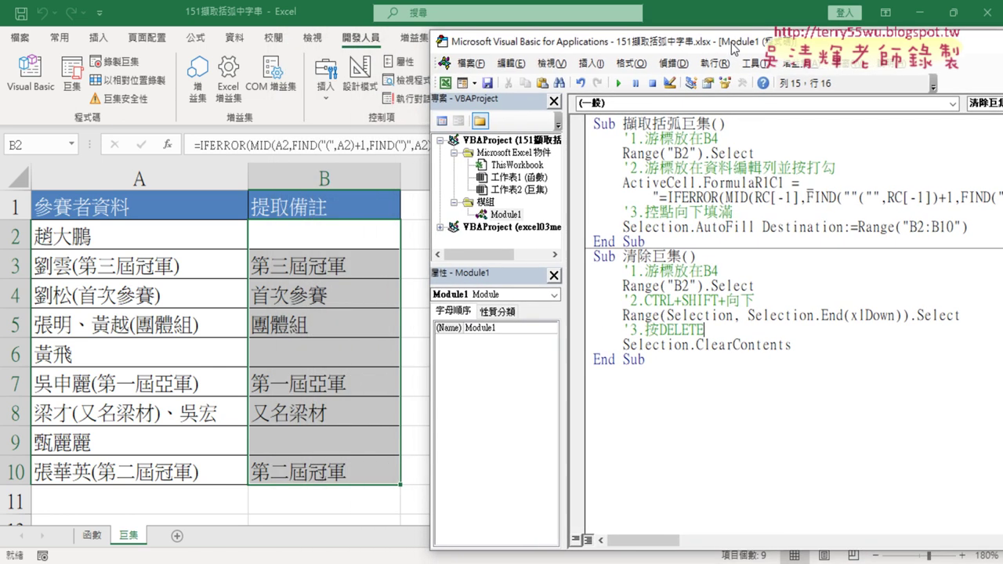
Step: Slide the VBA editor further right to reveal the 括弧字串巨集 and 清除巨集 buttons
left_click(626, 138)
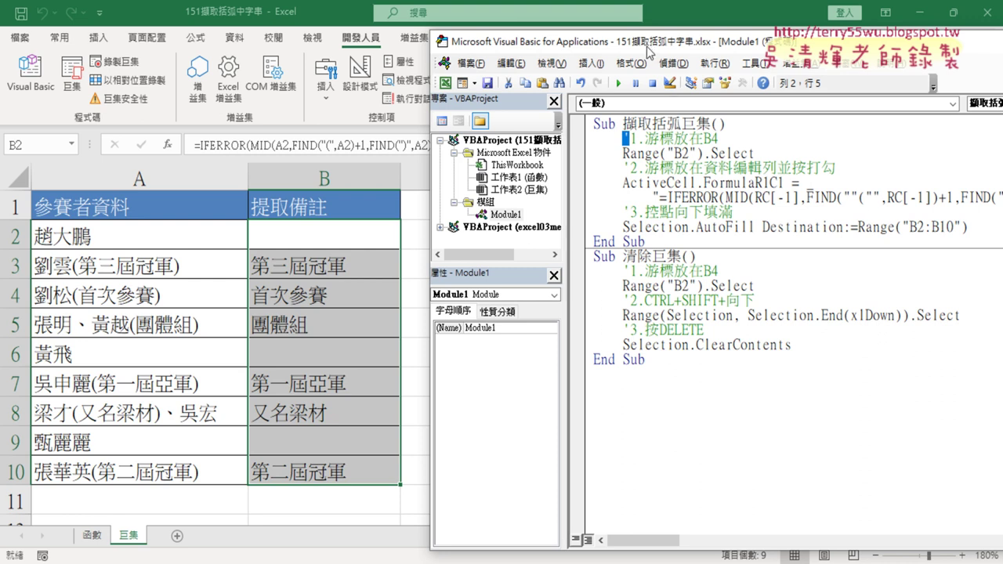
left_click_drag(649, 52, 859, 46)
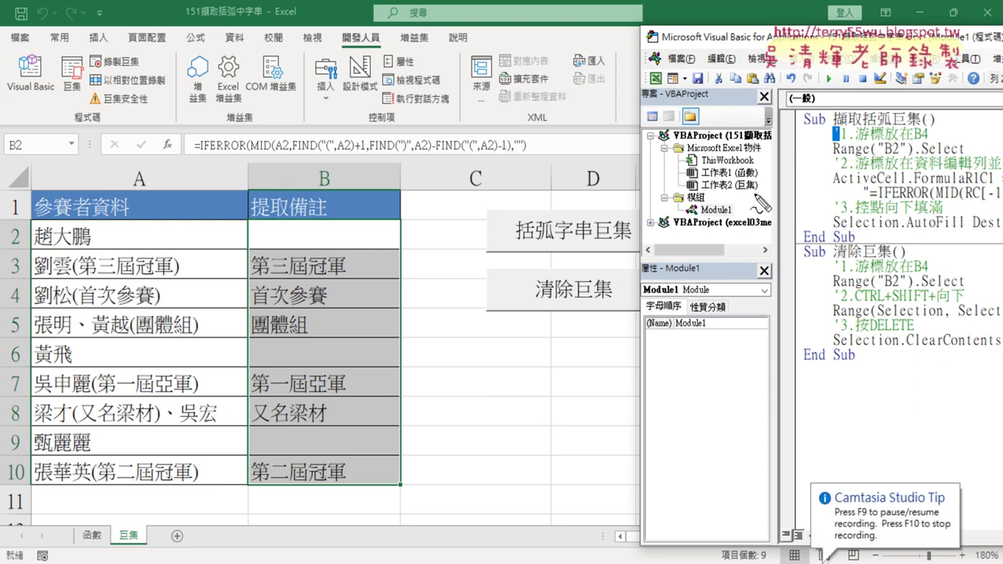
mouse_move(561, 265)
left_mouse_down()
mouse_move(610, 260)
mouse_move(578, 335)
left_mouse_up()
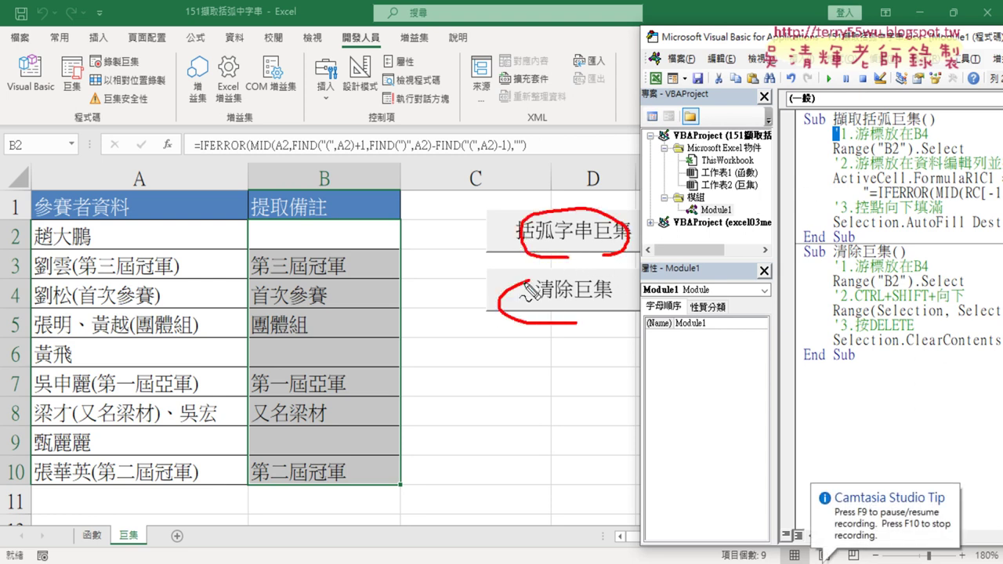
left_click_drag(59, 117, 87, 114)
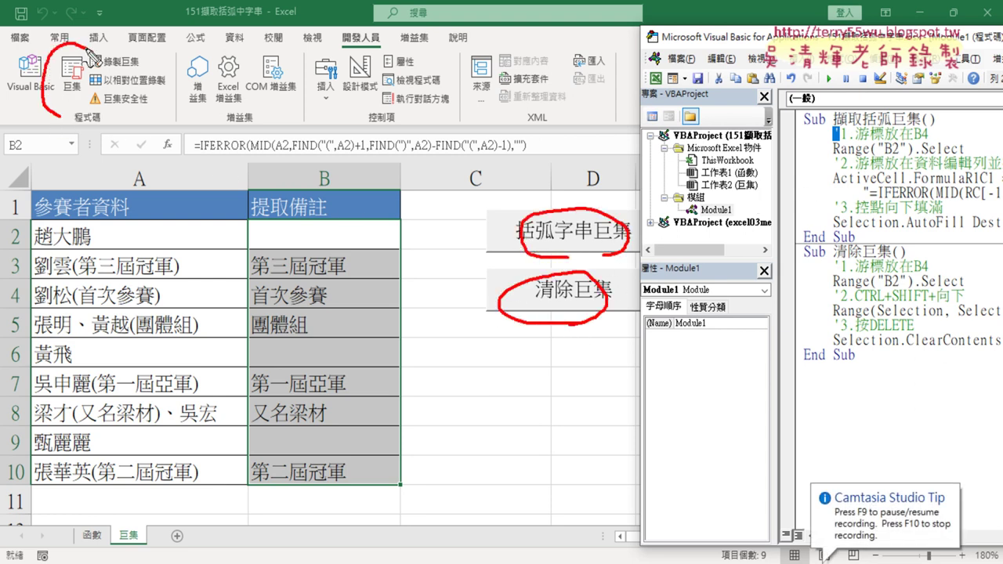
mouse_move(32, 71)
left_mouse_down()
mouse_move(10, 89)
mouse_move(36, 131)
left_mouse_up()
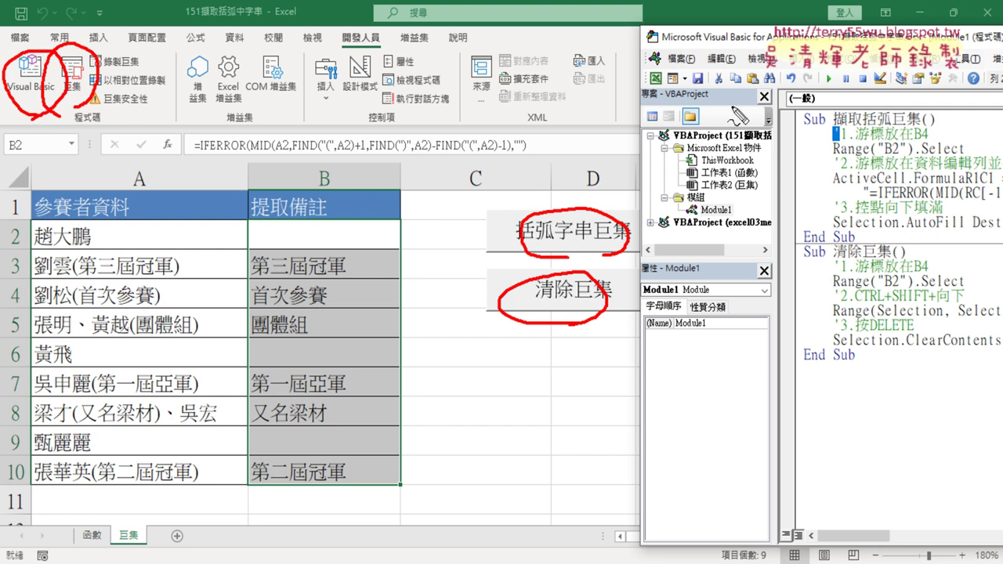
left_click_drag(740, 215, 737, 202)
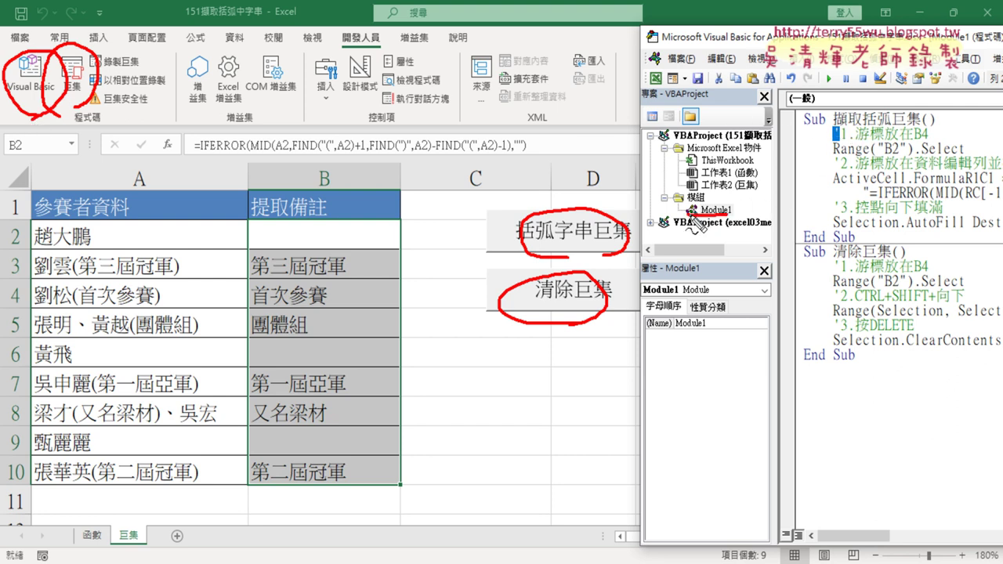
mouse_move(835, 140)
left_mouse_down()
mouse_move(870, 139)
mouse_move(886, 165)
left_mouse_up()
left_click_drag(862, 214, 893, 211)
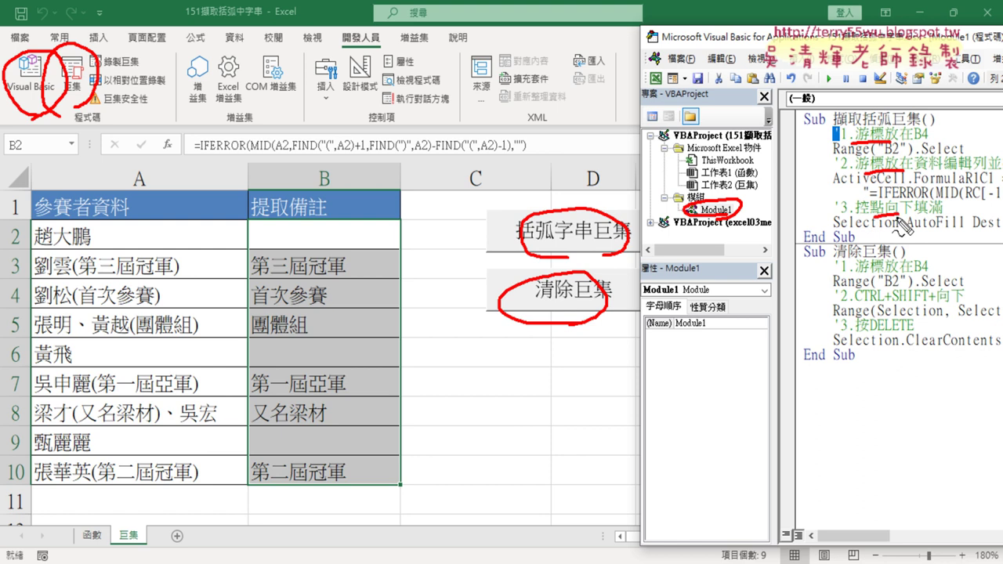
left_click_drag(866, 272, 892, 270)
left_click_drag(838, 301, 897, 300)
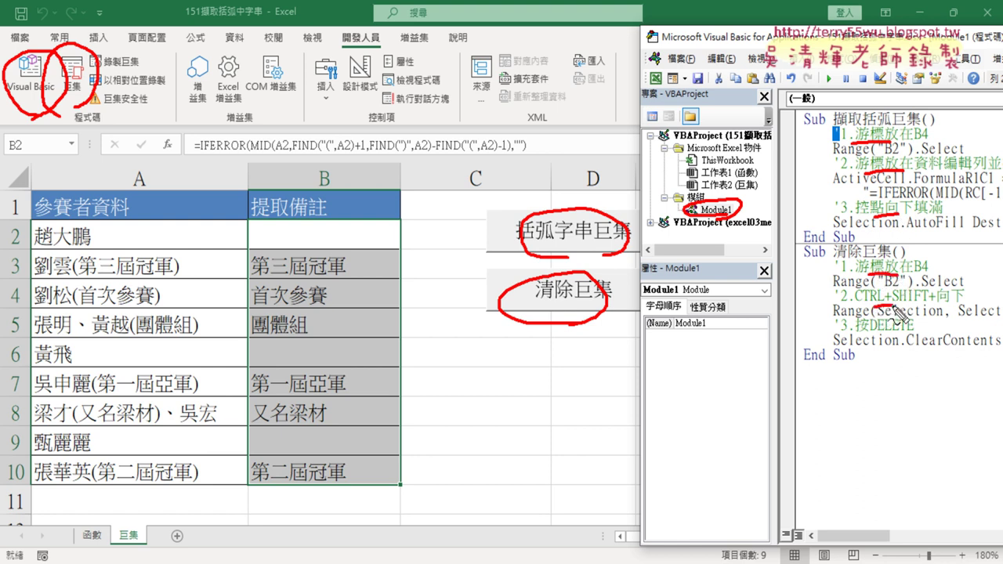
left_click_drag(860, 330, 913, 329)
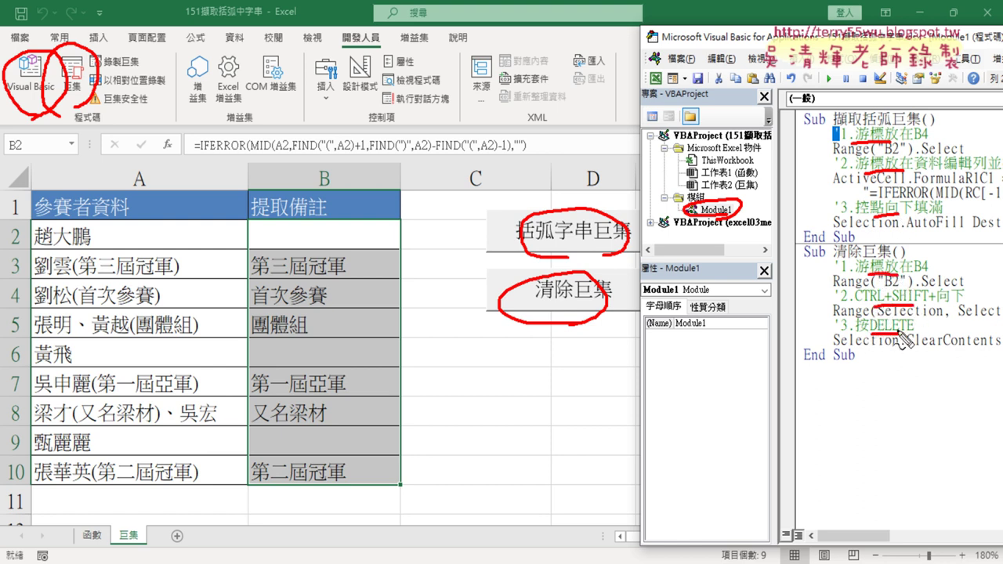